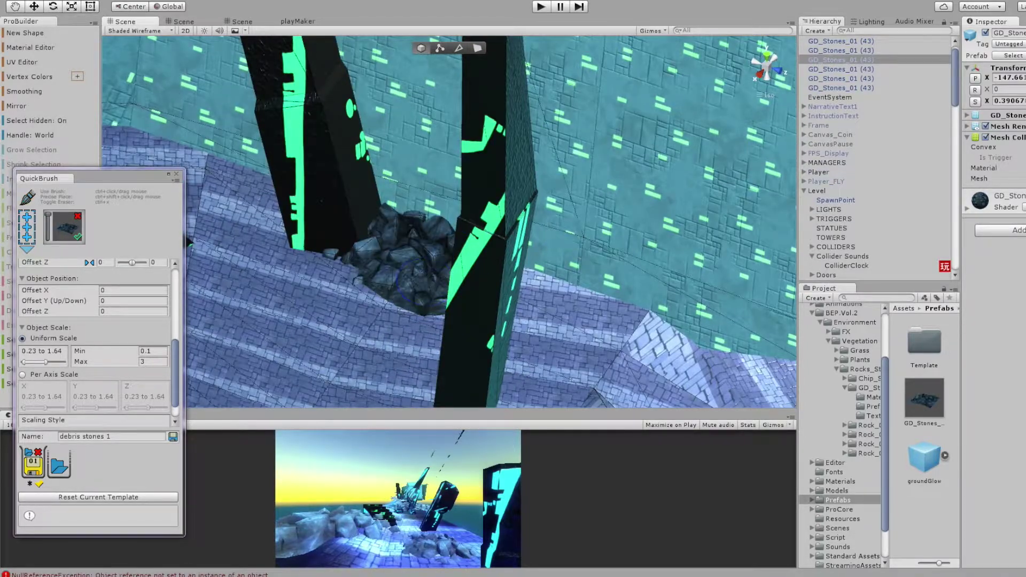
Step: Paint a 'debris stones 1' rock cluster on the floor between the two glowing pillars
{"action": "left_click", "coordinate": [580, 305], "text": "ctrl"}
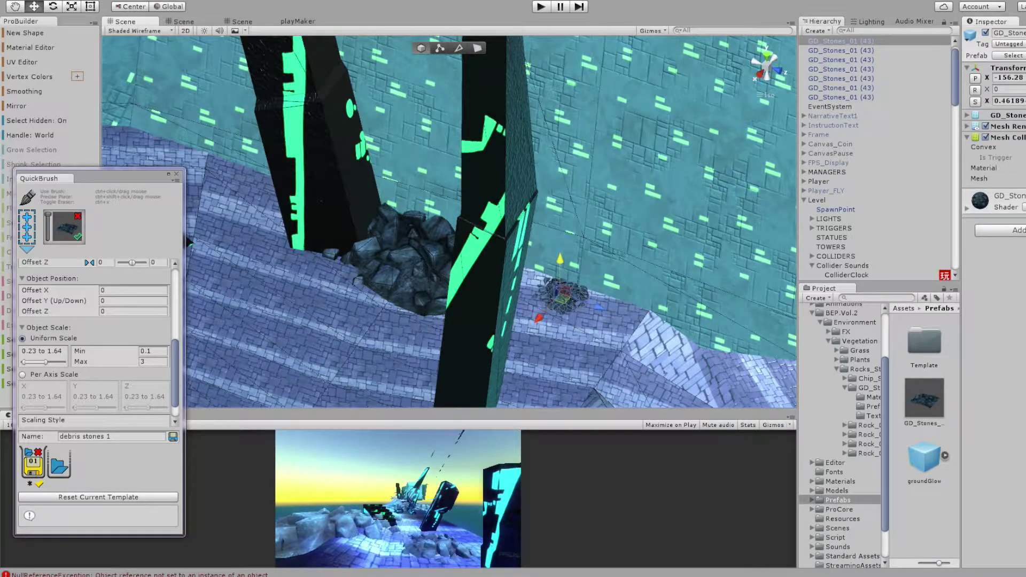
Step: Select the central rock cluster, then enlarge and rotate it
{"action": "left_click", "coordinate": [411, 240]}
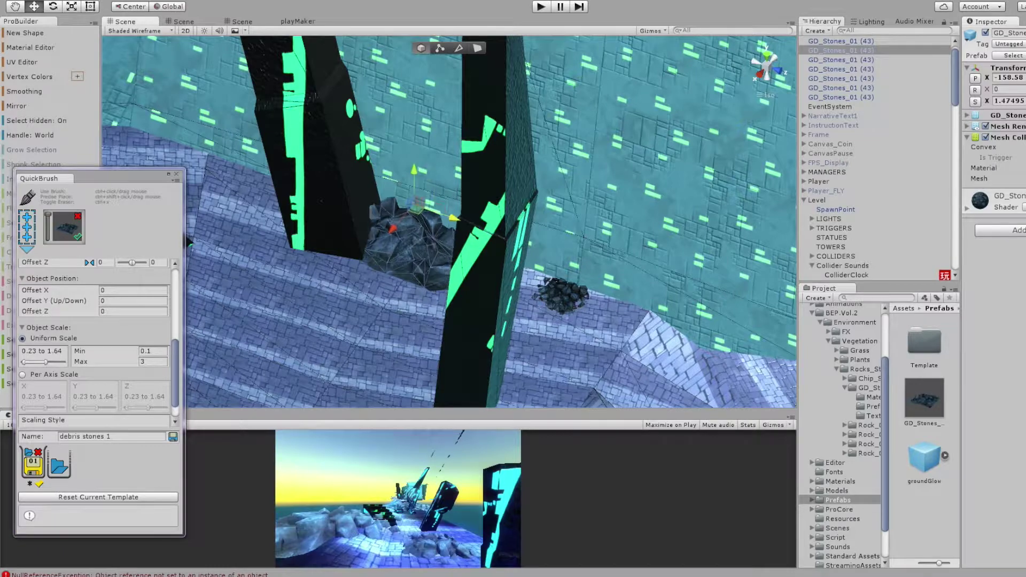
{"action": "key", "text": "f"}
{"action": "key", "text": "r"}
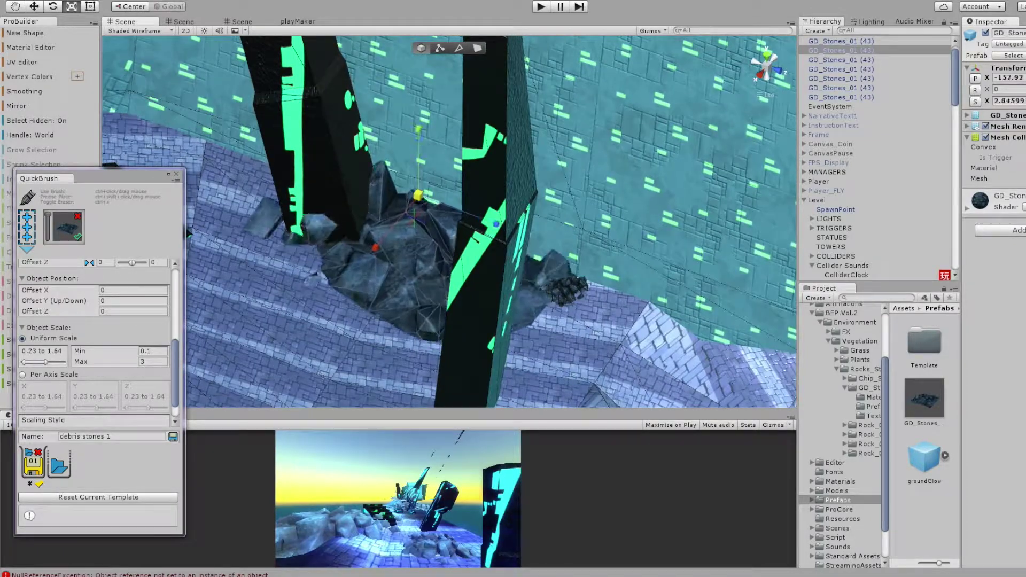
{"action": "key", "text": "e"}
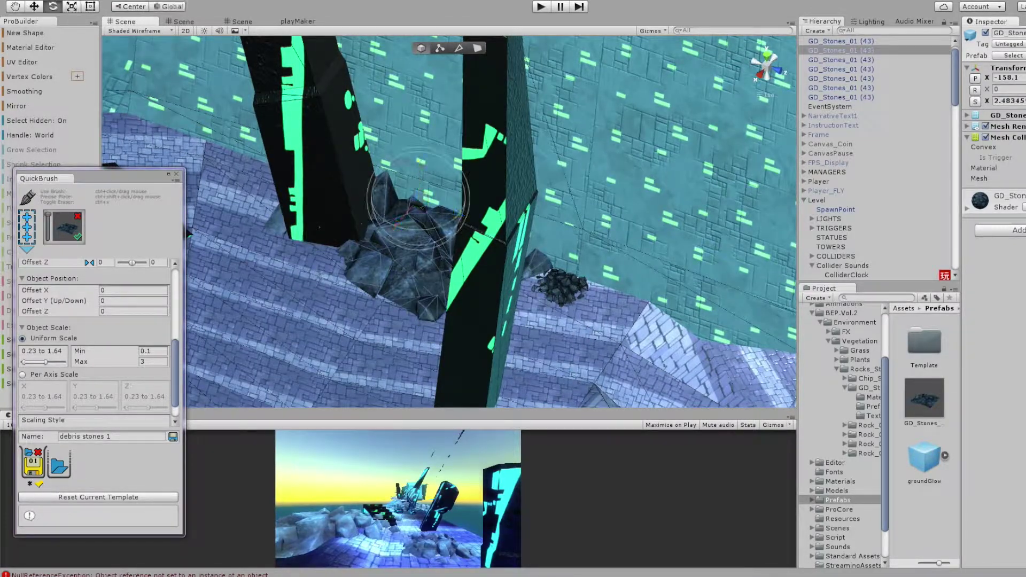
{"action": "left_click_drag", "start_coordinate": [482, 214], "coordinate": [534, 204], "text": "alt"}
{"action": "mouse_move", "coordinate": [449, 213]}
{"action": "left_mouse_down", "text": "alt"}
{"action": "mouse_move", "coordinate": [482, 225]}
{"action": "mouse_move", "coordinate": [427, 225]}
{"action": "left_mouse_up", "text": "alt"}
{"action": "key", "text": "w"}
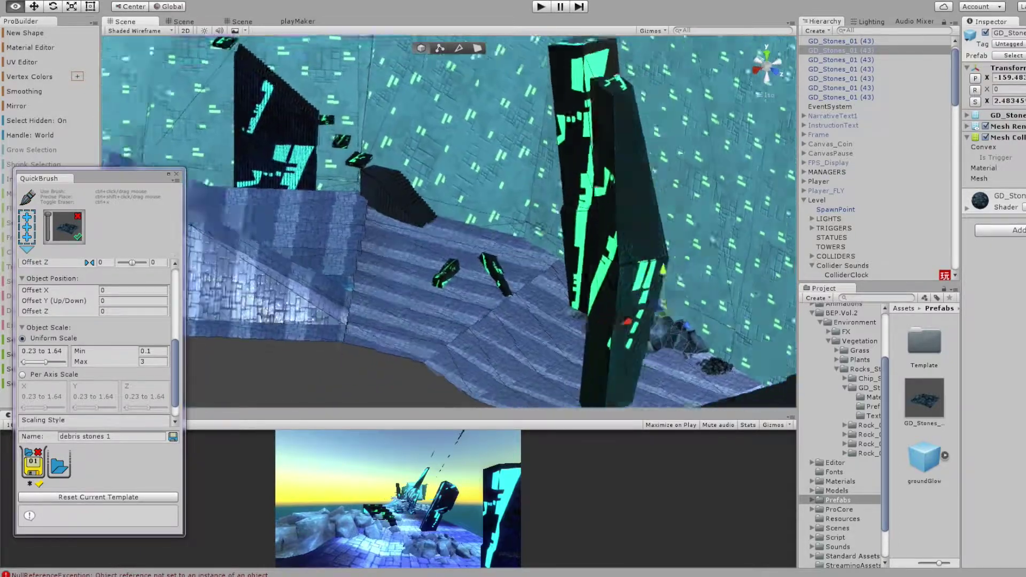
Step: Paint debris stone piles on the stairs and on the floor beside the pillars
{"action": "left_click", "coordinate": [479, 192], "text": "ctrl"}
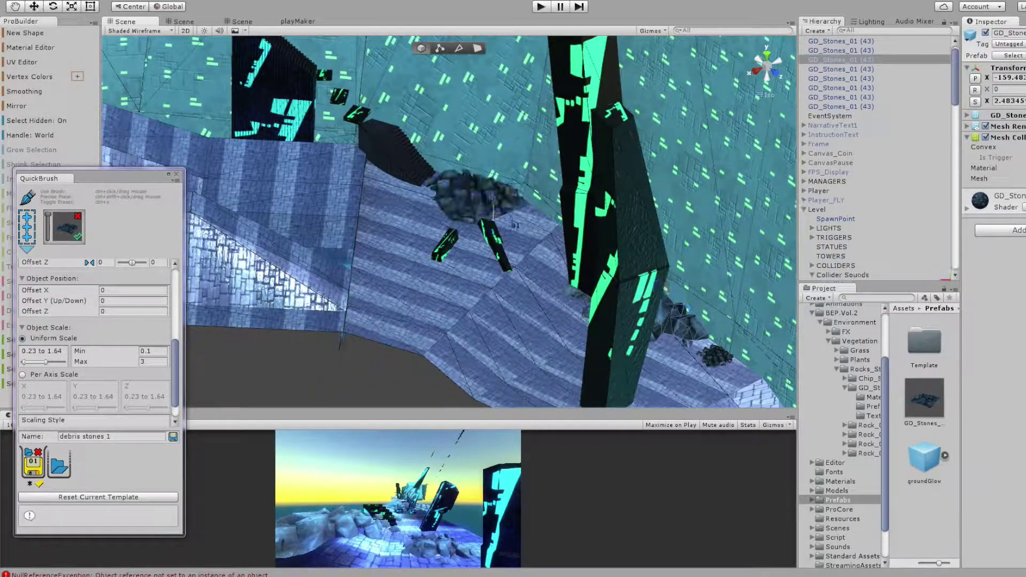
{"action": "left_click", "coordinate": [473, 193], "text": "ctrl"}
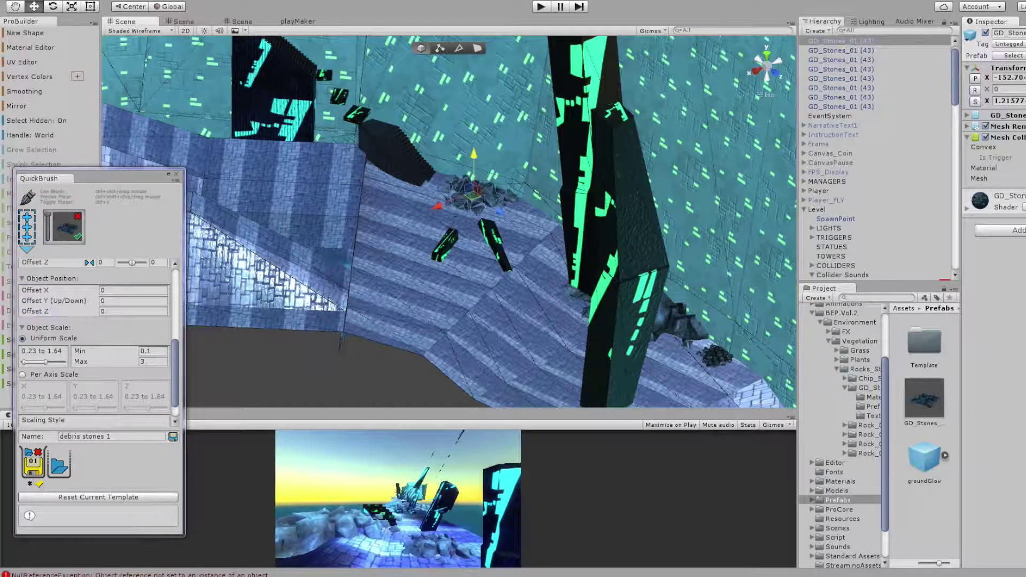
{"action": "mouse_move", "coordinate": [481, 225]}
{"action": "left_mouse_down", "text": "alt"}
{"action": "mouse_move", "coordinate": [449, 224]}
{"action": "mouse_move", "coordinate": [469, 238]}
{"action": "left_mouse_up", "text": "alt"}
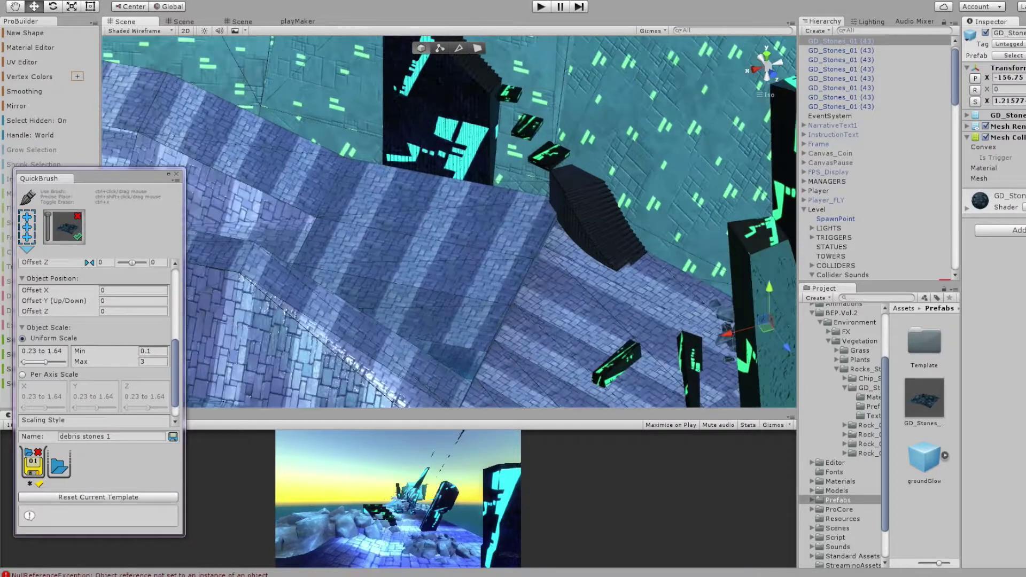
{"action": "left_click", "coordinate": [470, 242], "text": "ctrl"}
{"action": "left_click", "coordinate": [430, 230], "text": "ctrl"}
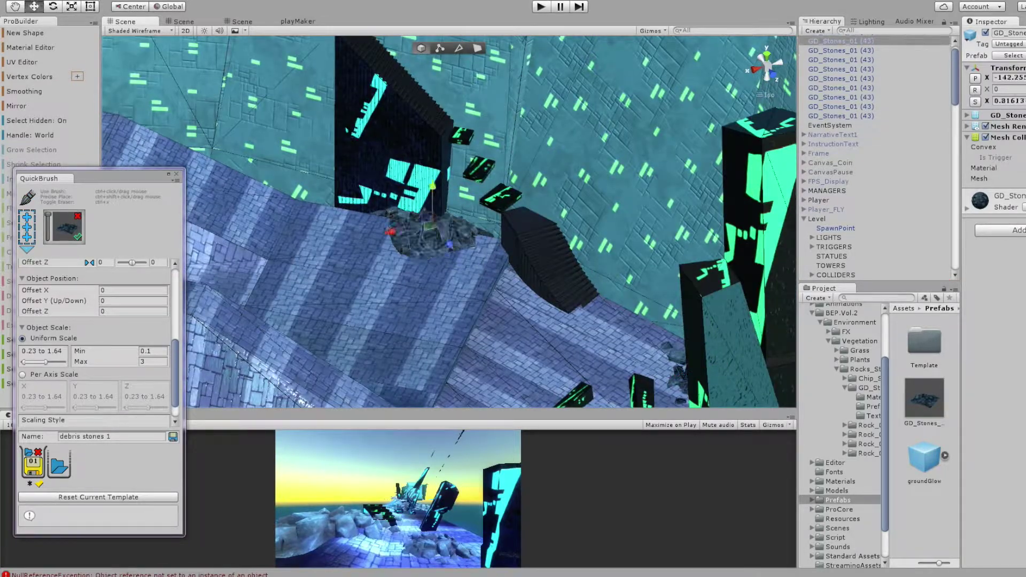
{"action": "scroll", "coordinate": [99, 342], "scroll_direction": "up", "scroll_amount": 2}
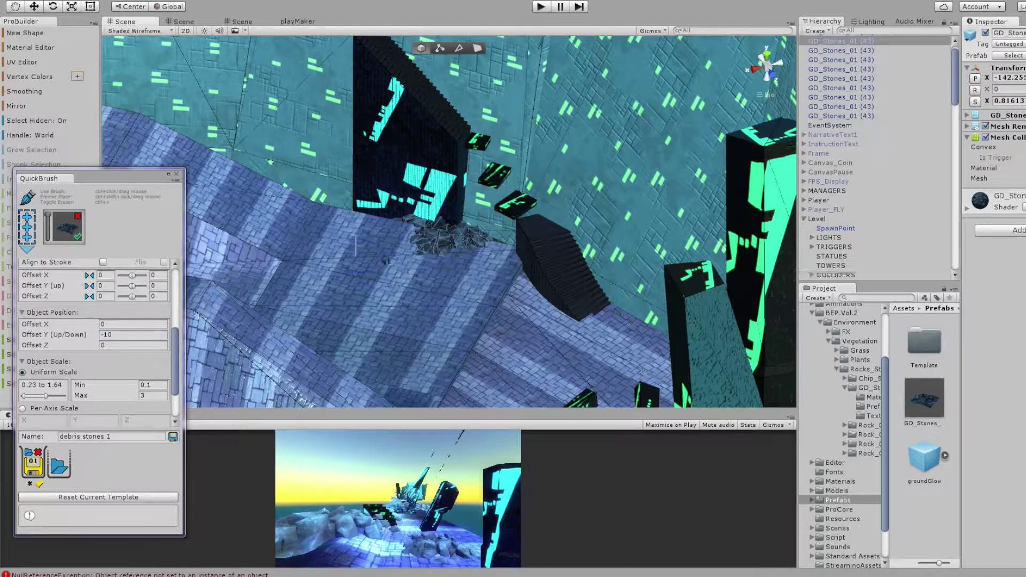
Step: Lower QuickBrush's vertical placement offset and paint a second debris pile by the wall
{"action": "type", "text": "-2"}
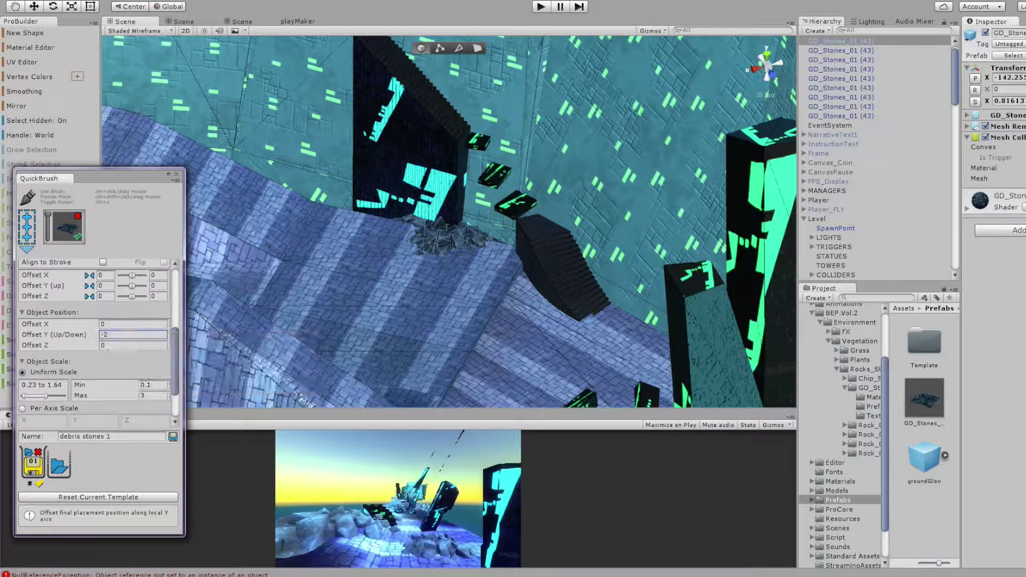
{"action": "left_click", "coordinate": [351, 251], "text": "ctrl"}
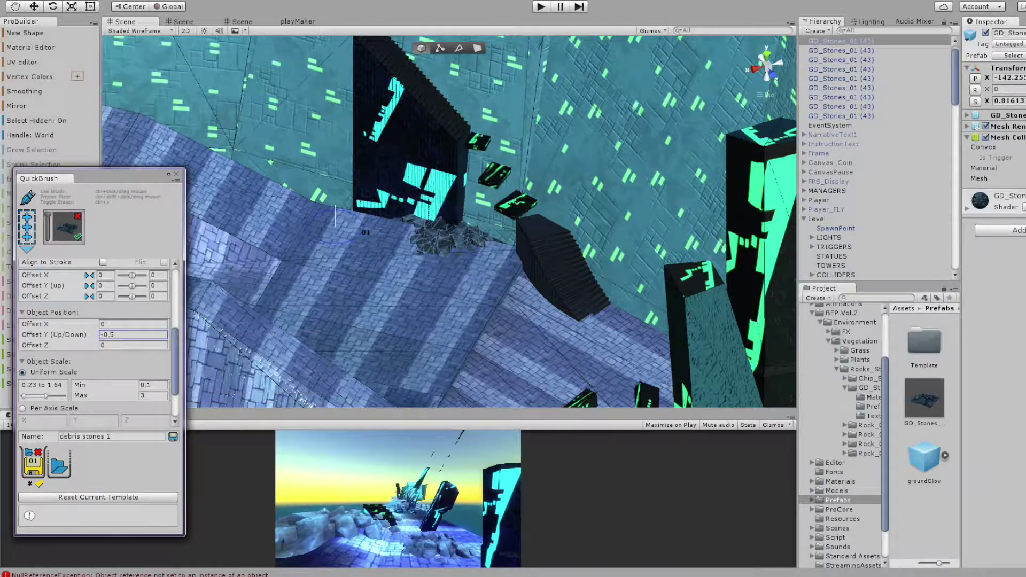
{"action": "left_click", "coordinate": [342, 240], "text": "ctrl"}
{"action": "scroll", "coordinate": [342, 240], "scroll_direction": "up", "scroll_amount": 3}
{"action": "scroll", "coordinate": [428, 267], "scroll_direction": "up", "scroll_amount": 2}
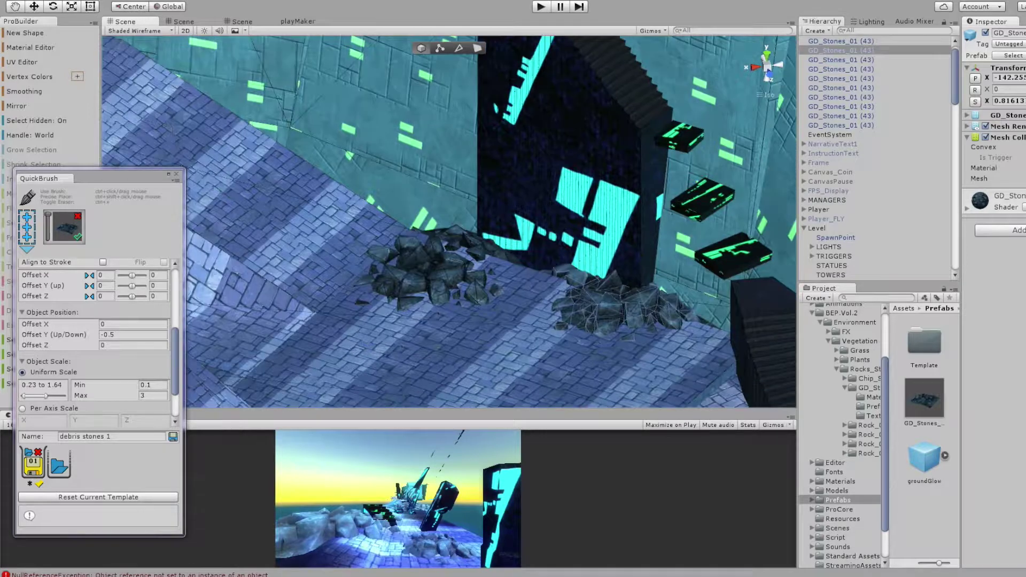
Step: Repaint gaps in the first pile and allow random Y rotation up to 126 degrees
{"action": "left_click", "coordinate": [427, 267]}
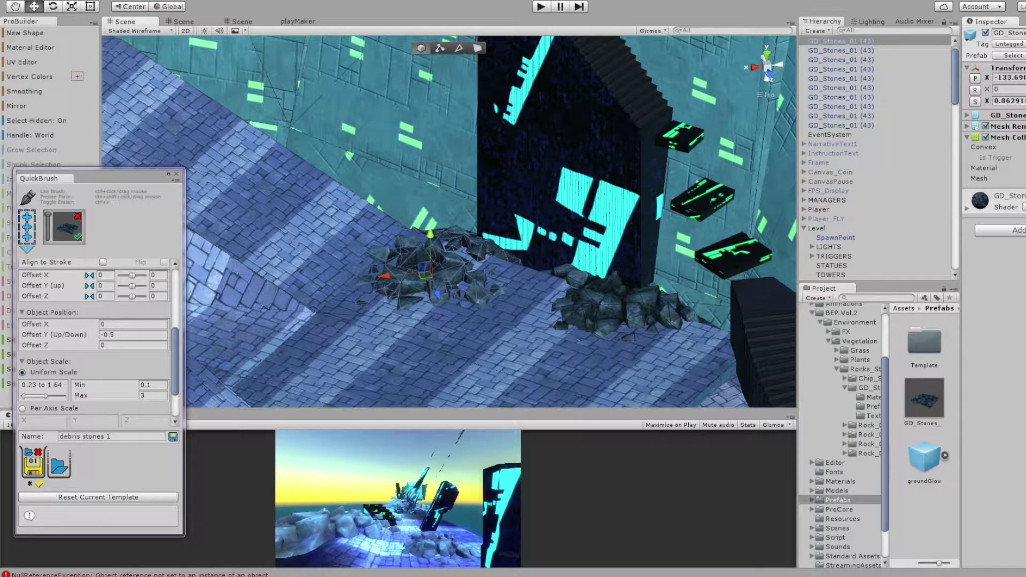
{"action": "scroll", "coordinate": [96, 343], "scroll_direction": "up", "scroll_amount": 5}
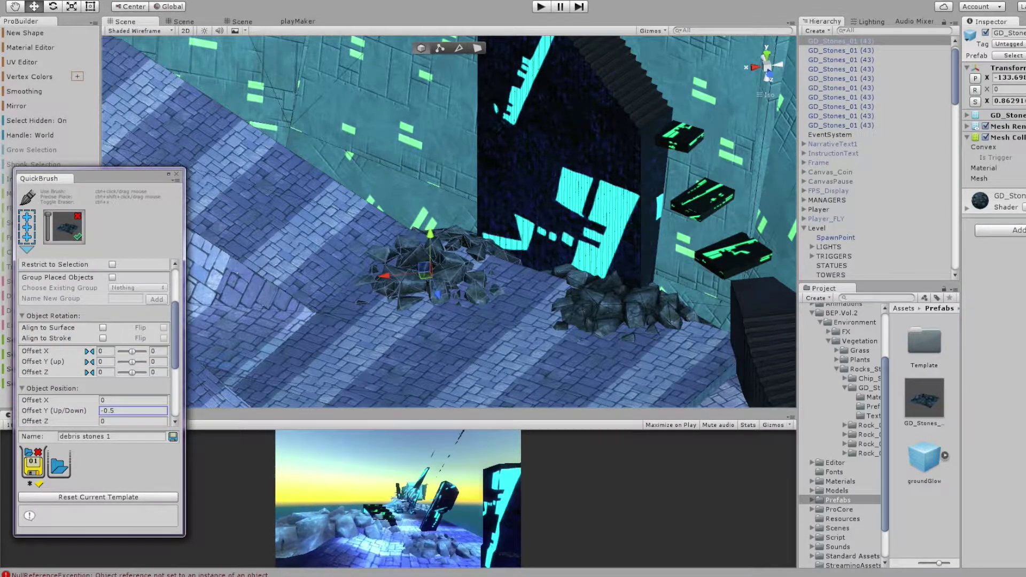
{"action": "scroll", "coordinate": [449, 222], "scroll_direction": "up", "scroll_amount": 1}
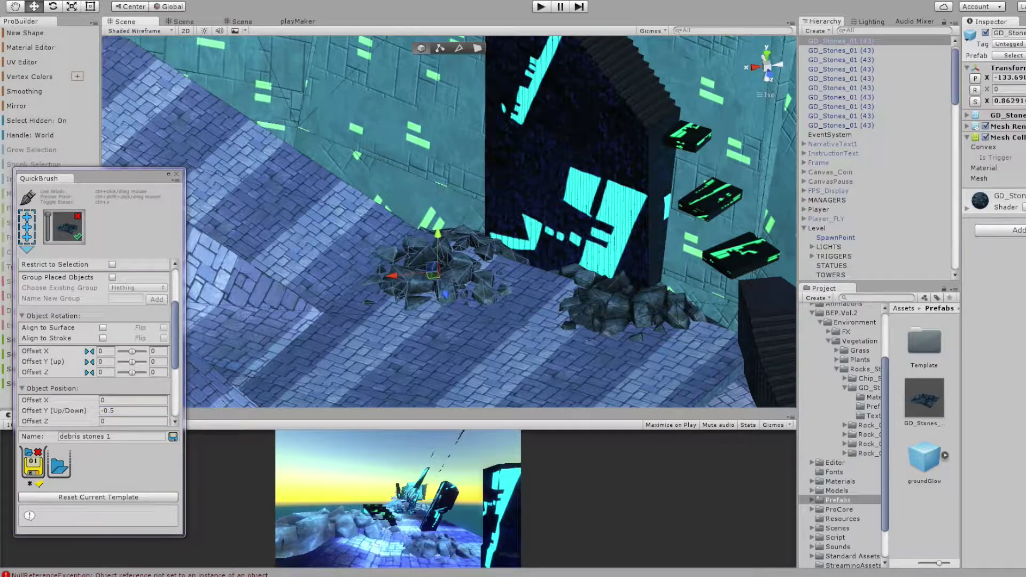
{"action": "scroll", "coordinate": [419, 280], "scroll_direction": "up", "scroll_amount": 1}
{"action": "left_click_drag", "start_coordinate": [419, 281], "coordinate": [419, 282], "text": "ctrl"}
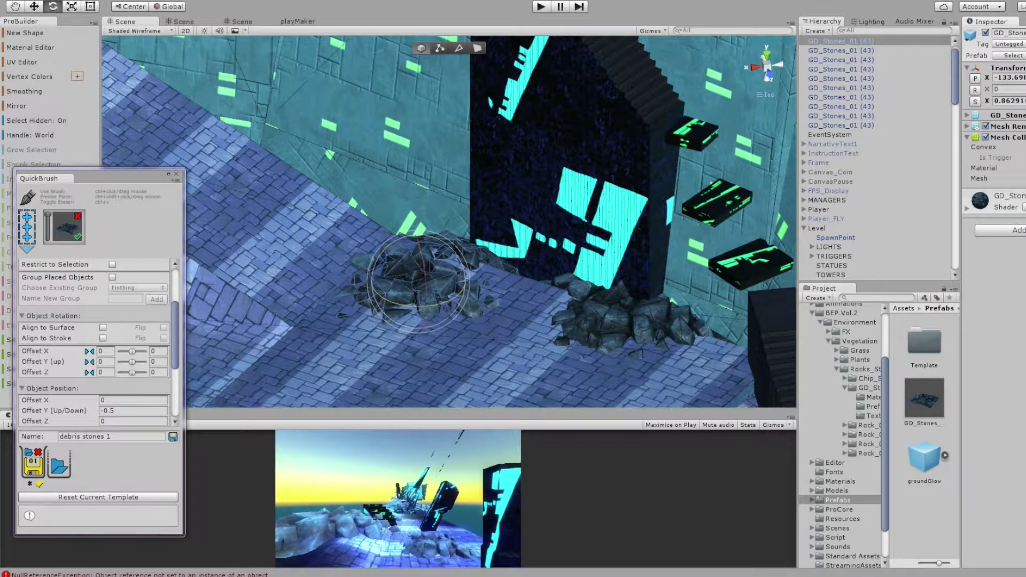
{"action": "left_click_drag", "start_coordinate": [133, 362], "coordinate": [142, 362]}
{"action": "key", "text": "w"}
{"action": "key", "text": "f"}
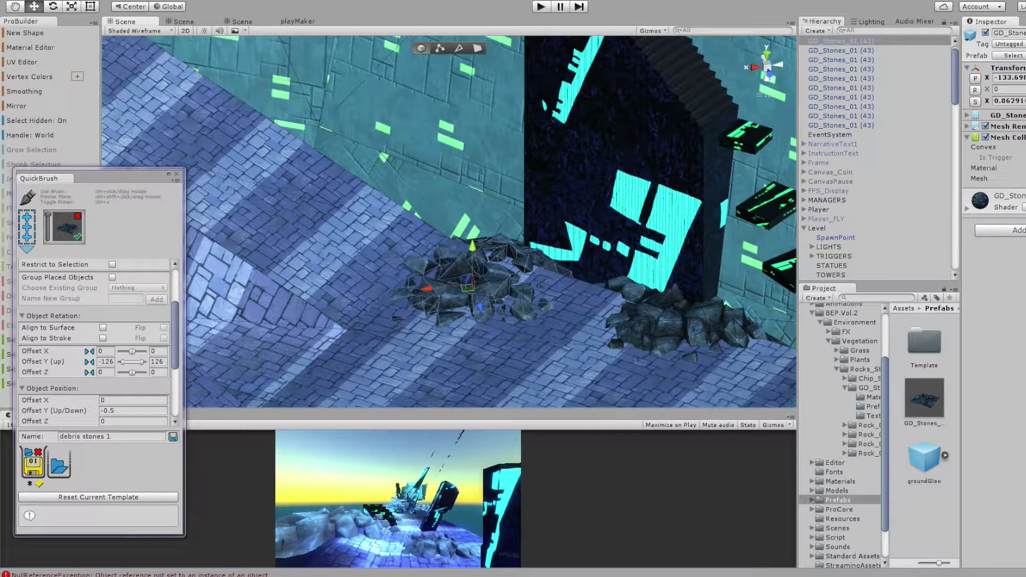
Step: Paint a large debris pile by the cyan wall and two more piles on the floor
{"action": "middle_click_drag", "start_coordinate": [339, 229], "coordinate": [544, 267]}
{"action": "left_click", "coordinate": [595, 212], "text": "ctrl"}
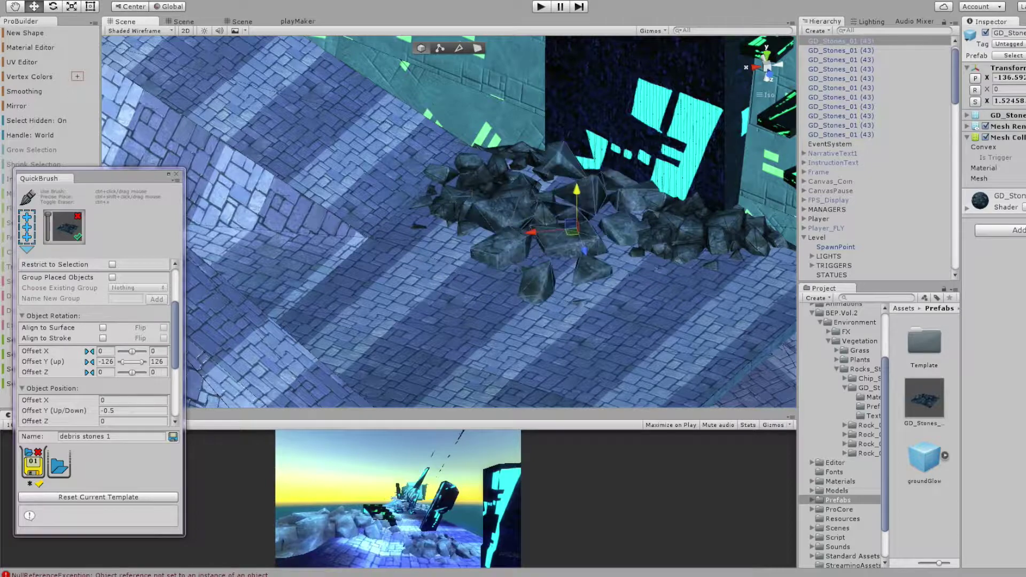
{"action": "left_click_drag", "start_coordinate": [449, 222], "coordinate": [321, 235], "text": "alt"}
{"action": "left_click_drag", "start_coordinate": [449, 230], "coordinate": [203, 246], "text": "alt"}
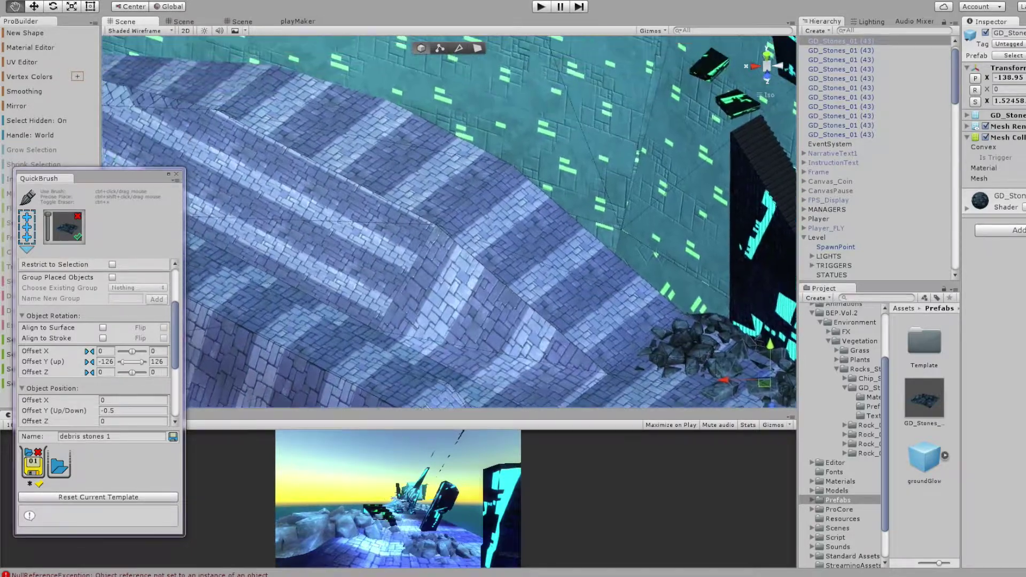
{"action": "middle_click_drag", "start_coordinate": [204, 246], "coordinate": [220, 299]}
{"action": "left_click", "coordinate": [391, 176], "text": "ctrl"}
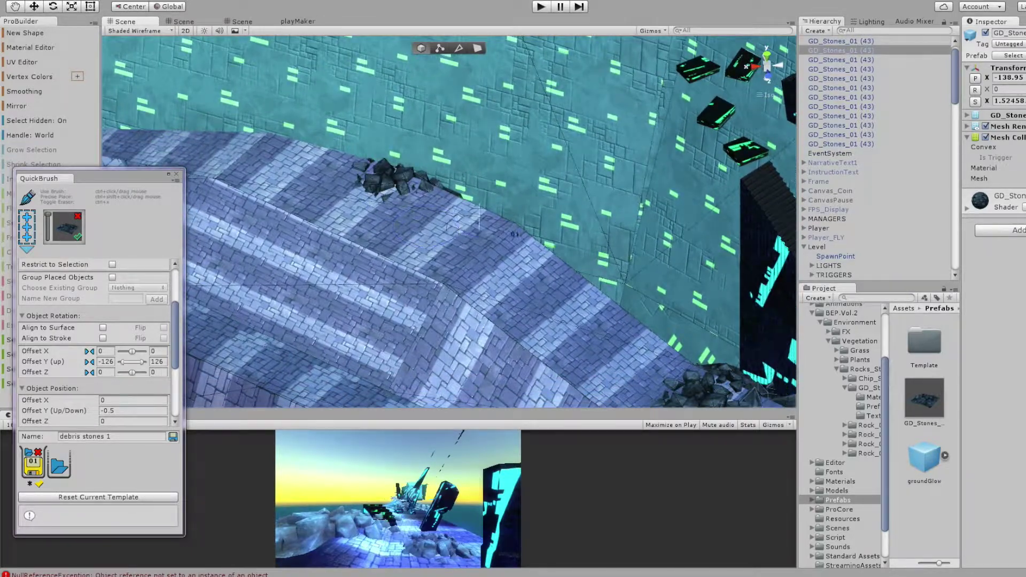
{"action": "left_click", "coordinate": [305, 157], "text": "ctrl"}
{"action": "mouse_move", "coordinate": [333, 182]}
{"action": "middle_mouse_down"}
{"action": "mouse_move", "coordinate": [620, 252]}
{"action": "mouse_move", "coordinate": [735, 299]}
{"action": "middle_mouse_up"}
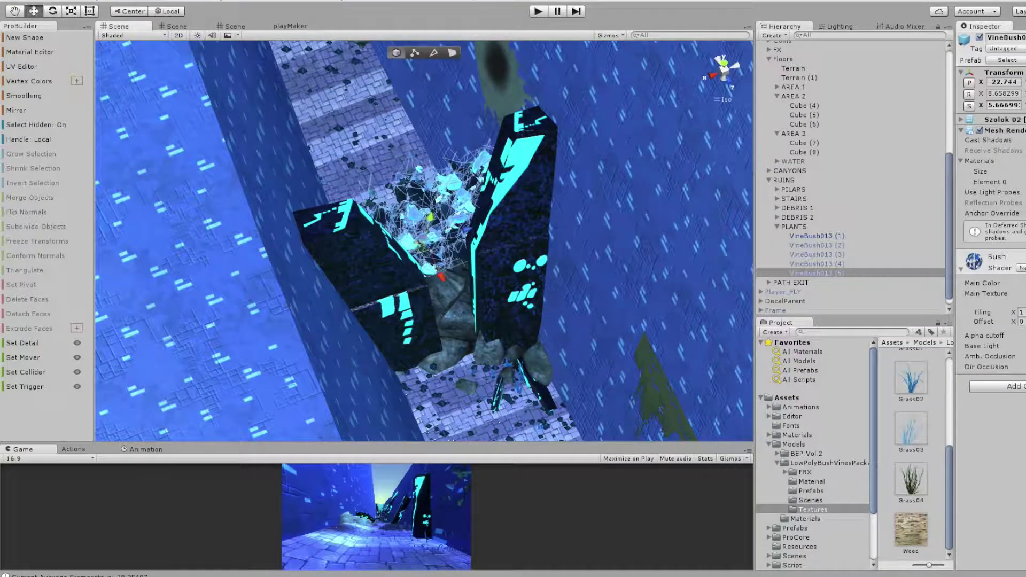
Step: Scale up and reposition the VineBush on the ruined pillar, then enter Play mode with Ctrl+P
{"action": "key", "text": "w"}
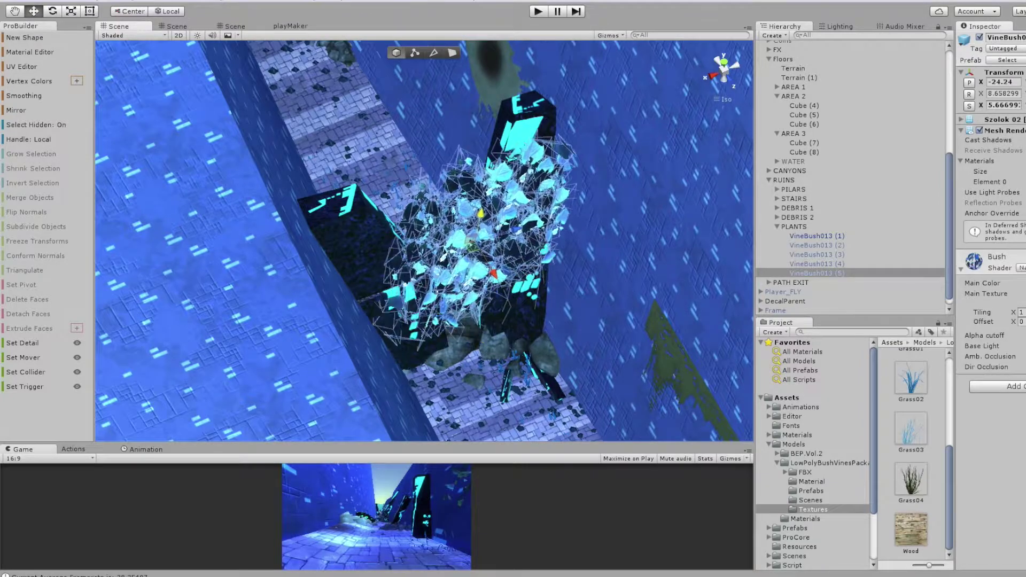
{"action": "key", "text": "f"}
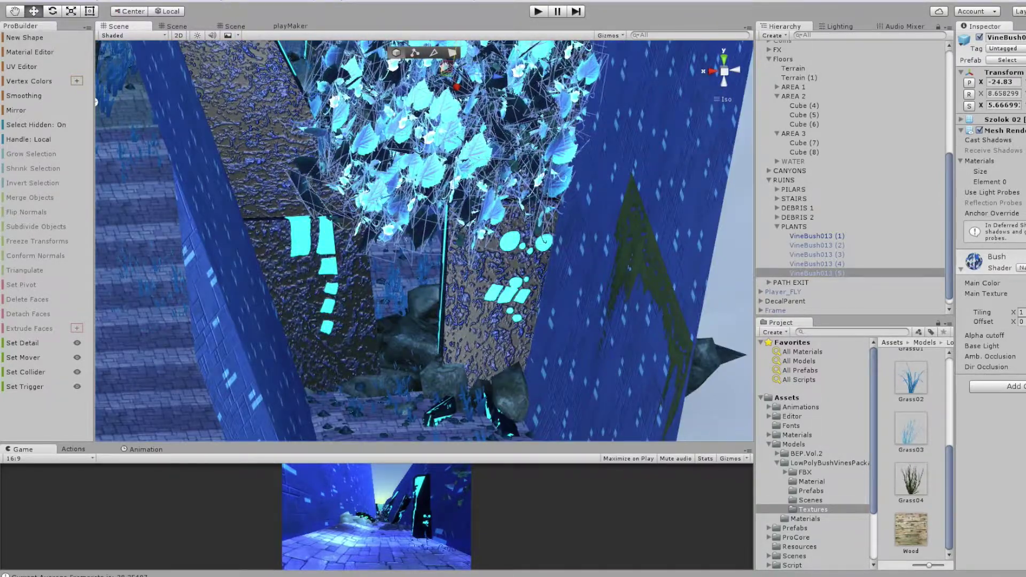
{"action": "key", "text": "r"}
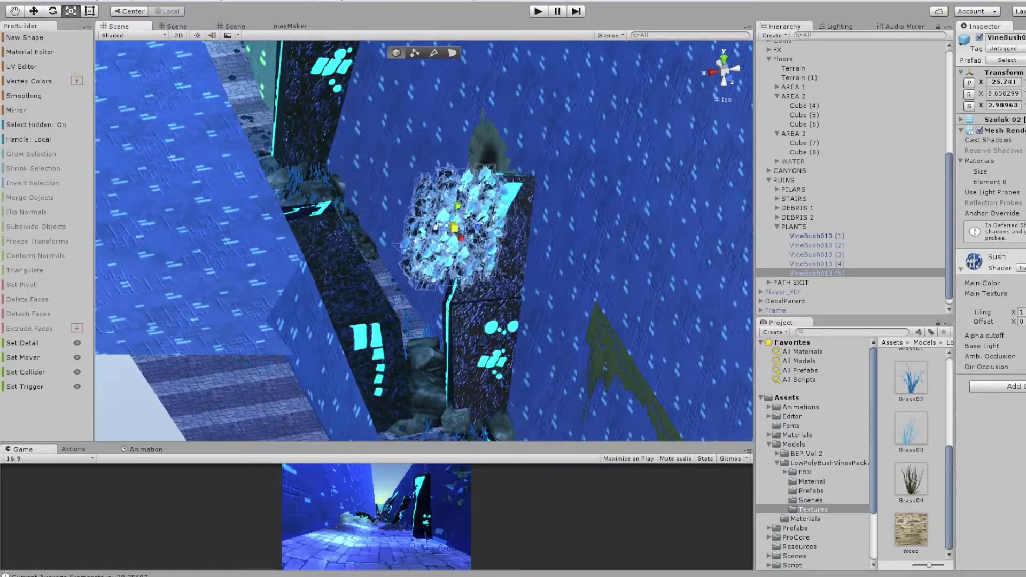
{"action": "left_click_drag", "start_coordinate": [455, 241], "coordinate": [444, 241], "text": "alt"}
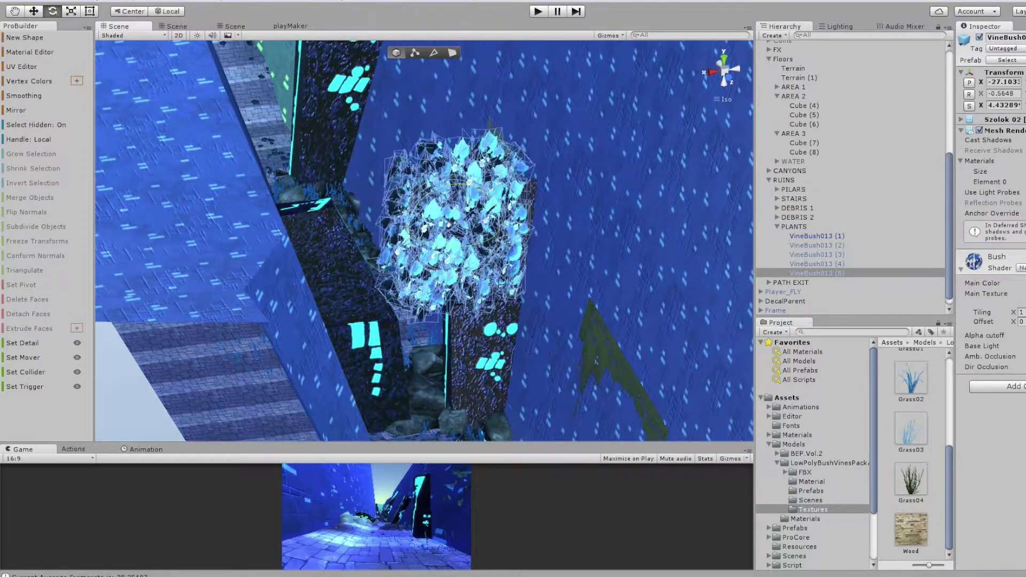
{"action": "key", "text": "r"}
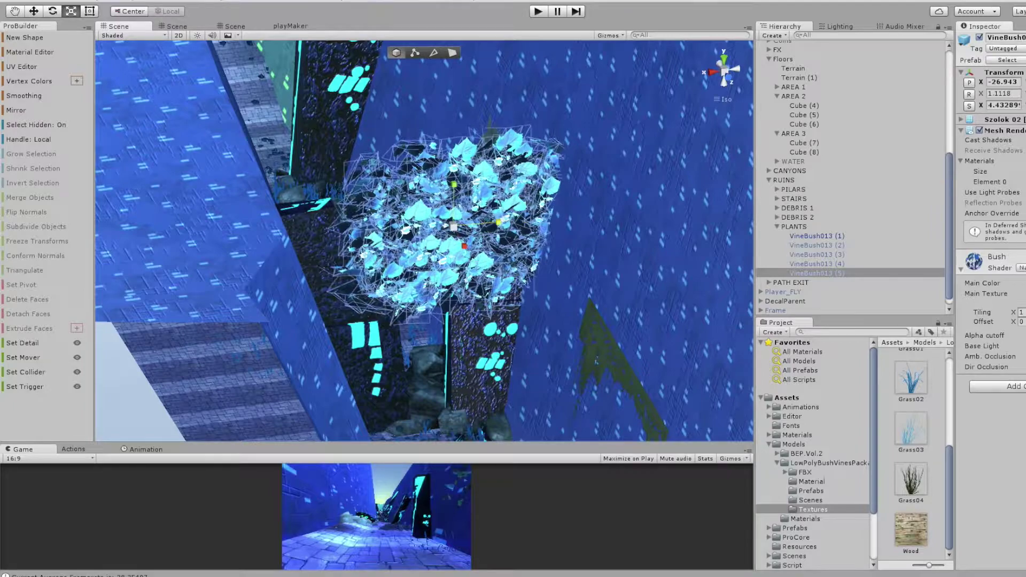
{"action": "key", "text": "w"}
{"action": "mouse_move", "coordinate": [428, 241]}
{"action": "left_mouse_down", "text": "alt"}
{"action": "mouse_move", "coordinate": [374, 240]}
{"action": "mouse_move", "coordinate": [401, 187]}
{"action": "mouse_move", "coordinate": [401, 241]}
{"action": "left_mouse_up", "text": "alt"}
{"action": "left_click_drag", "start_coordinate": [374, 444], "coordinate": [374, 255]}
{"action": "key", "text": "ctrl+p"}
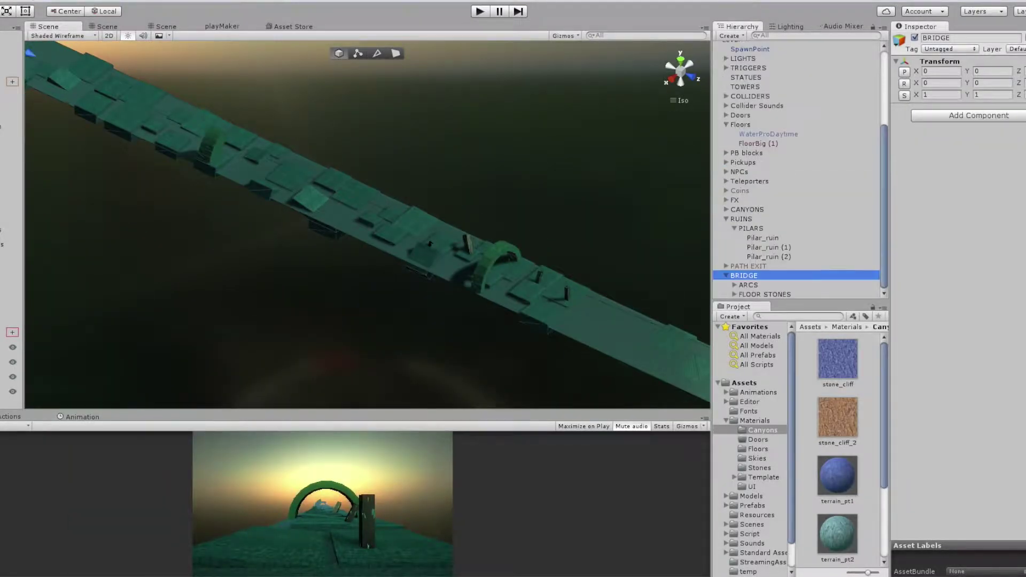
Step: Create an empty BRIDGE FLOOR group as a child of BRIDGE
{"action": "key", "text": "alt+shift+n"}
{"action": "type", "text": "BRIDGE FLOOR"}
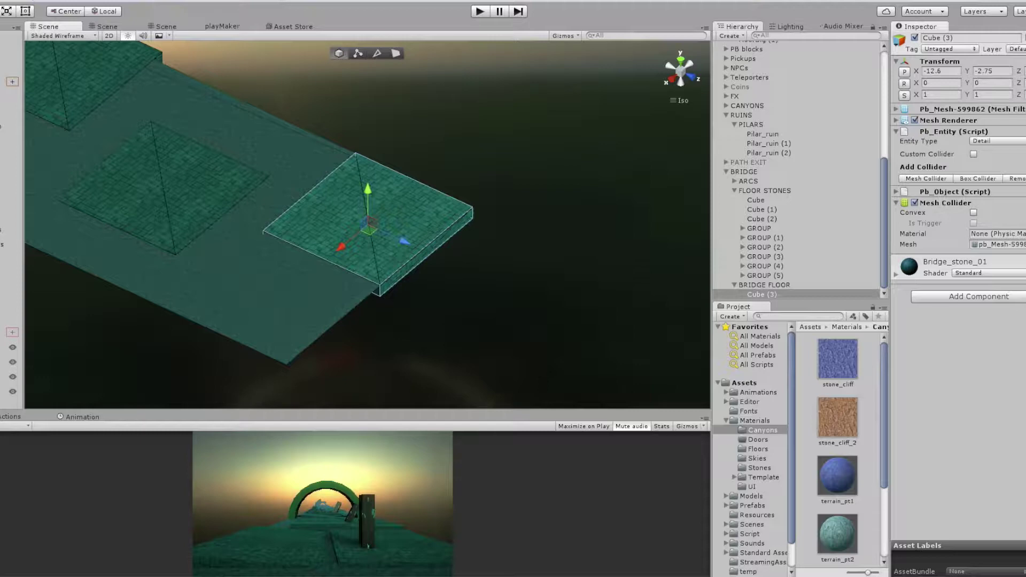
{"action": "scroll", "coordinate": [367, 224], "scroll_direction": "down", "scroll_amount": 3}
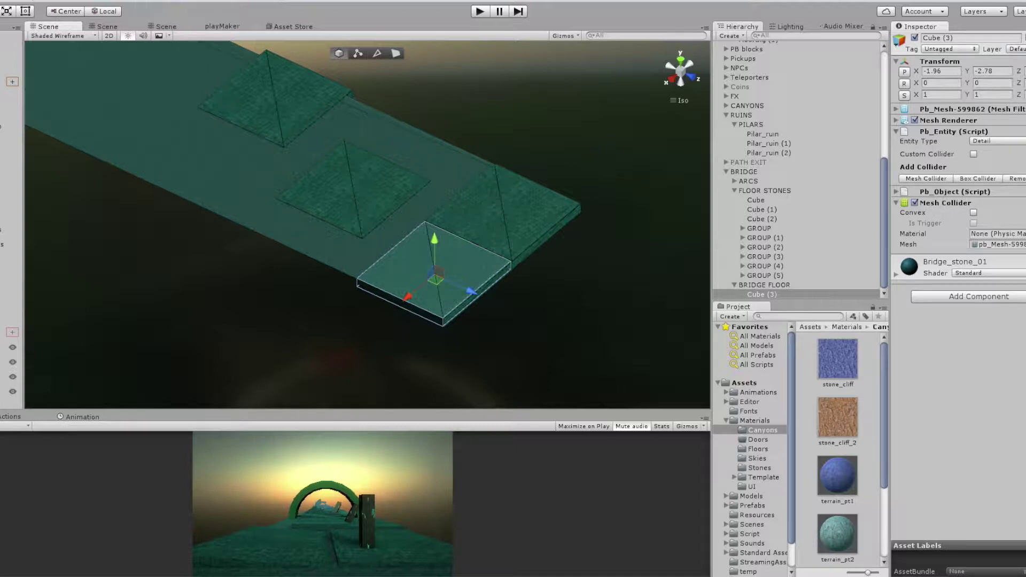
{"action": "scroll", "coordinate": [838, 449], "scroll_direction": "down", "scroll_amount": 1}
{"action": "scroll", "coordinate": [837, 449], "scroll_direction": "down", "scroll_amount": 1}
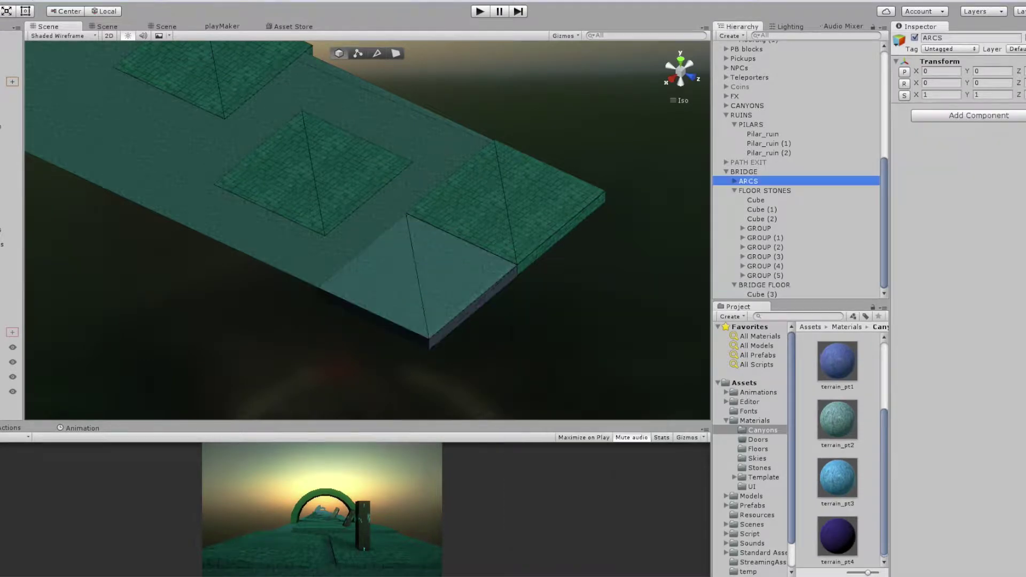
Step: Lay the Cube (3) and Cube (4) slabs beneath the bridge's floor stones
{"action": "left_click", "coordinate": [762, 295]}
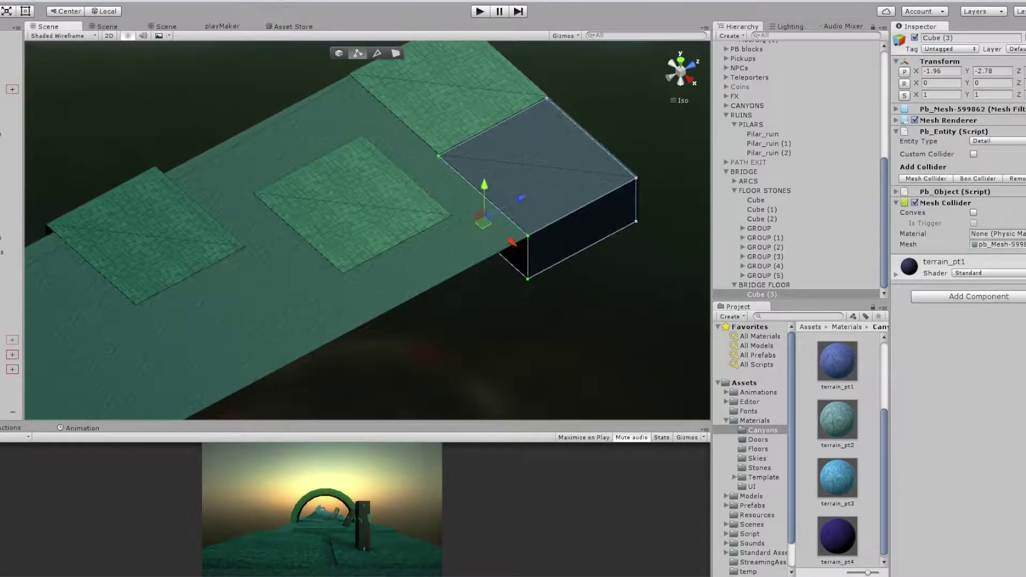
{"action": "key", "text": "alt+Tab"}
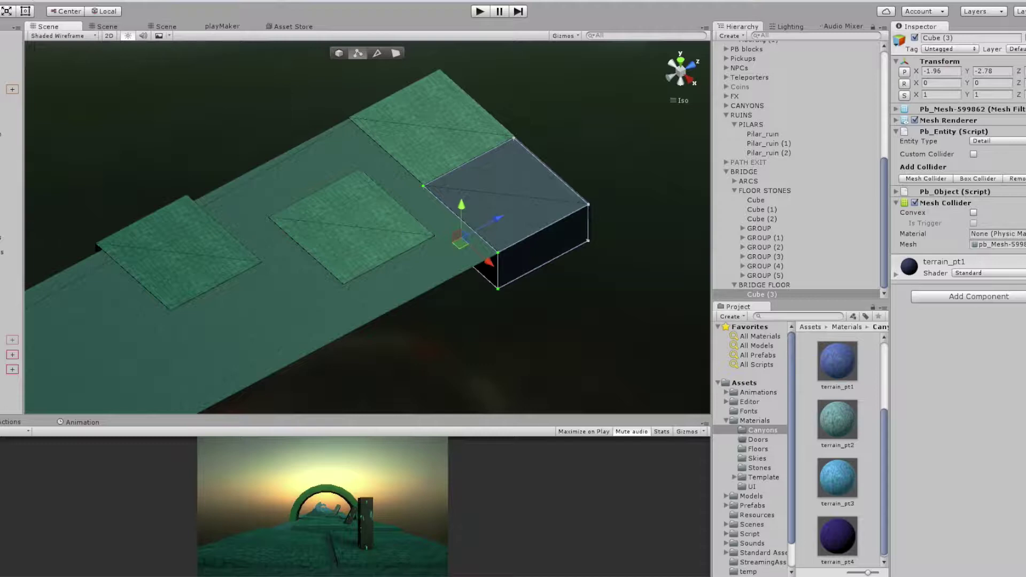
{"action": "left_click_drag", "start_coordinate": [642, 321], "coordinate": [390, 158], "text": "alt"}
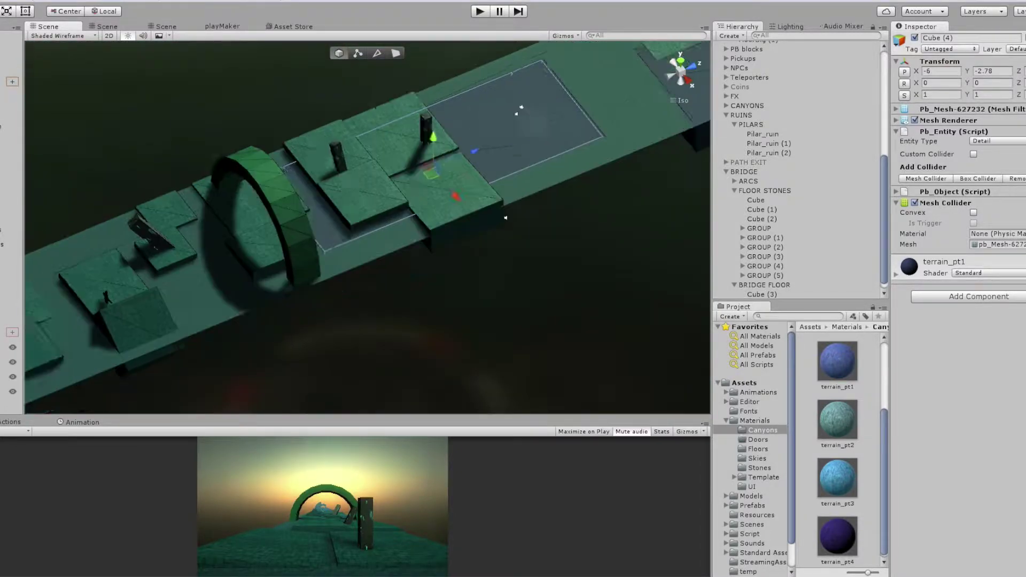
{"action": "left_click_drag", "start_coordinate": [390, 158], "coordinate": [504, 257], "text": "alt"}
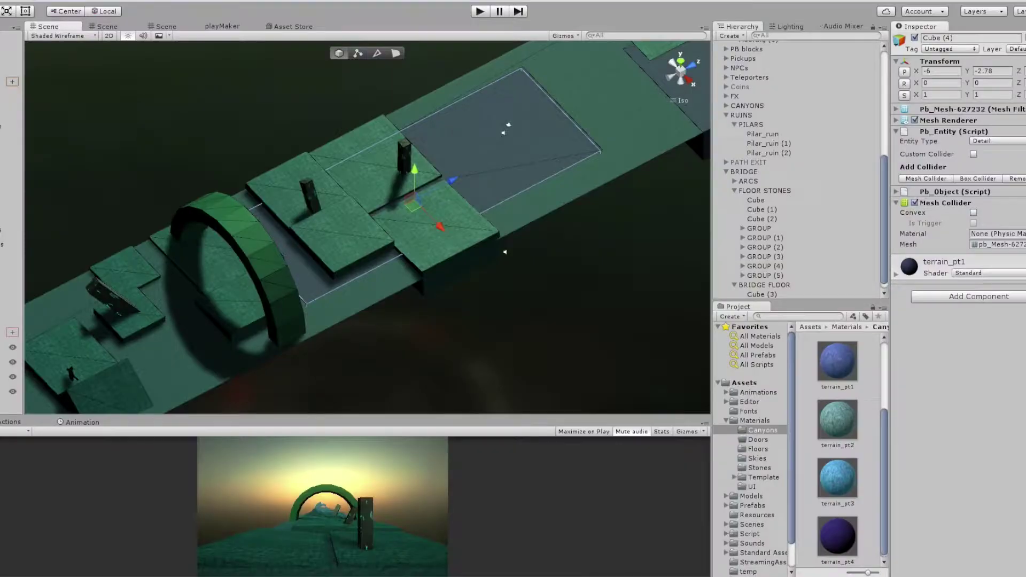
{"action": "middle_click_drag", "start_coordinate": [497, 214], "coordinate": [449, 221]}
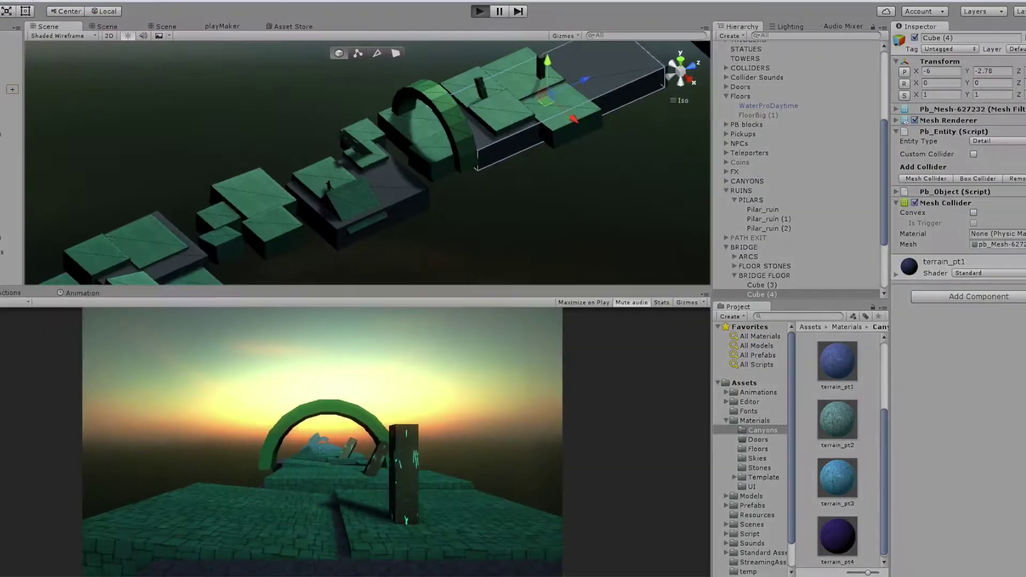
Step: Play-test the new floor, then inspect floor stones such as Cube (11) in GROUP (5)
{"action": "key", "text": "ctrl+p"}
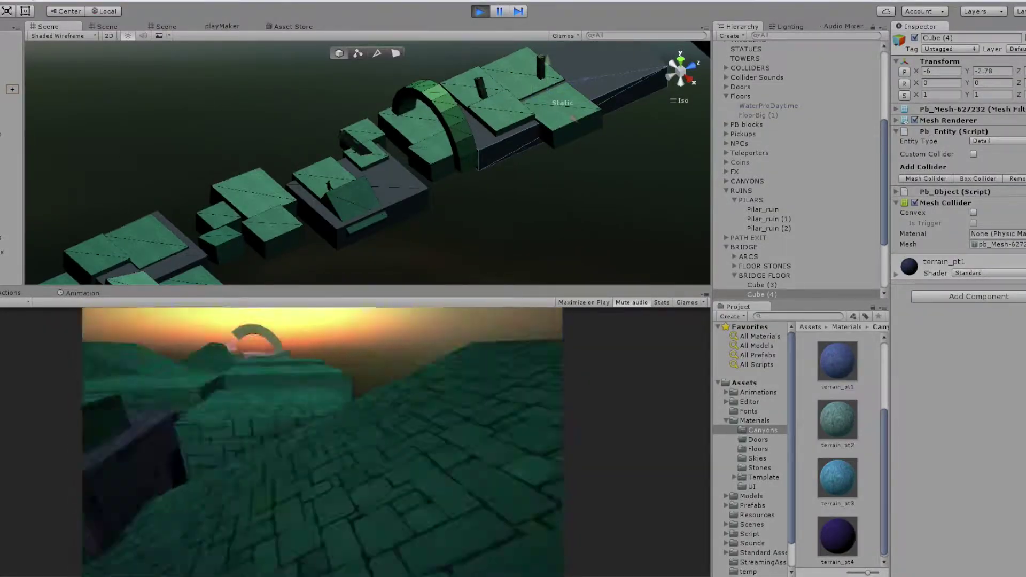
{"action": "key", "text": "ctrl+p"}
{"action": "key", "text": "Down"}
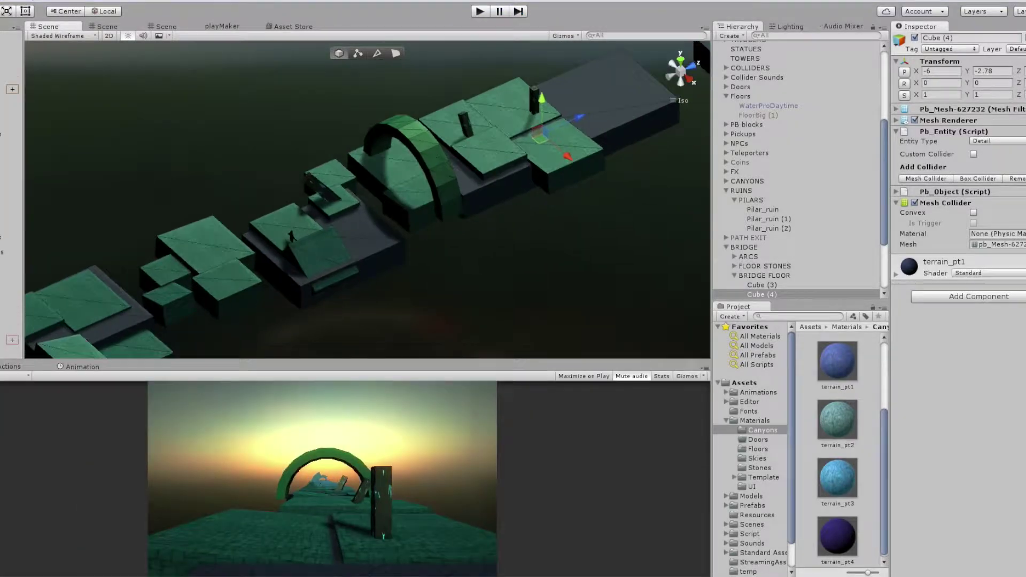
{"action": "key", "text": "f"}
{"action": "left_click", "coordinate": [408, 143]}
{"action": "key", "text": "f"}
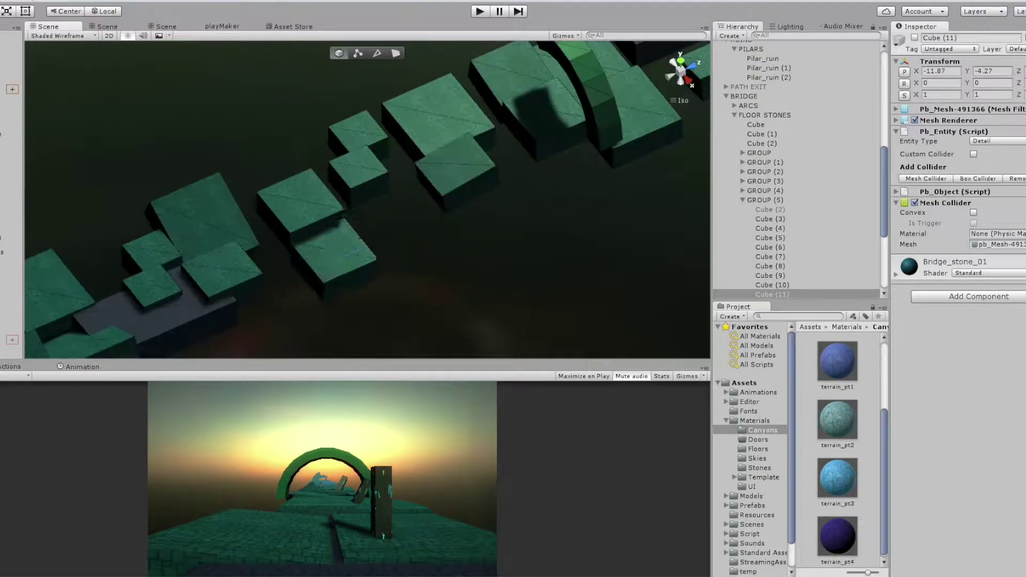
{"action": "key", "text": "Up"}
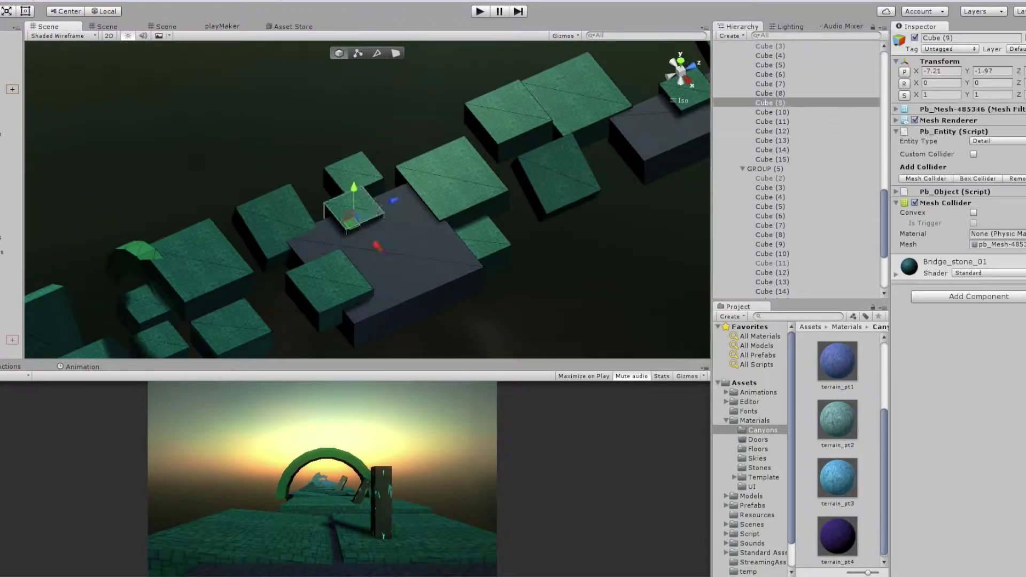
{"action": "key", "text": "f"}
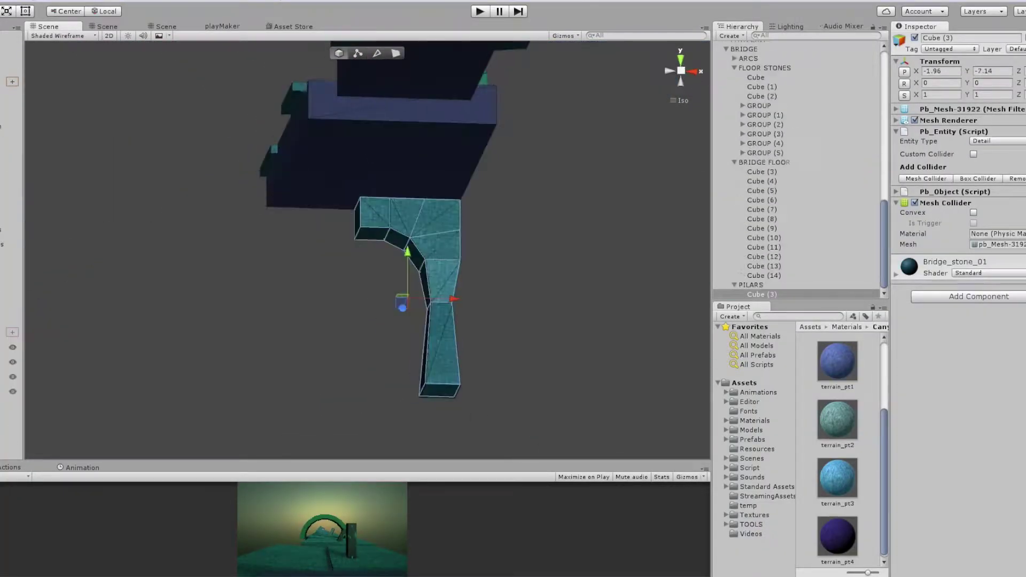
Step: Select and frame the existing pillars beneath the bridge
{"action": "left_click", "coordinate": [762, 295], "text": "ctrl"}
{"action": "left_click", "coordinate": [762, 285]}
{"action": "key", "text": "f"}
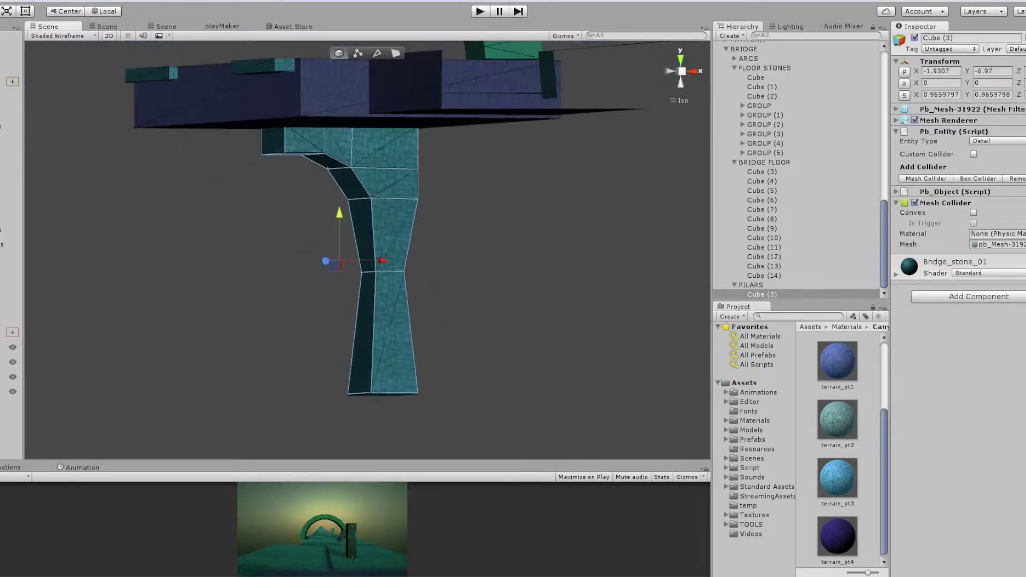
{"action": "left_click", "coordinate": [772, 294], "text": "shift"}
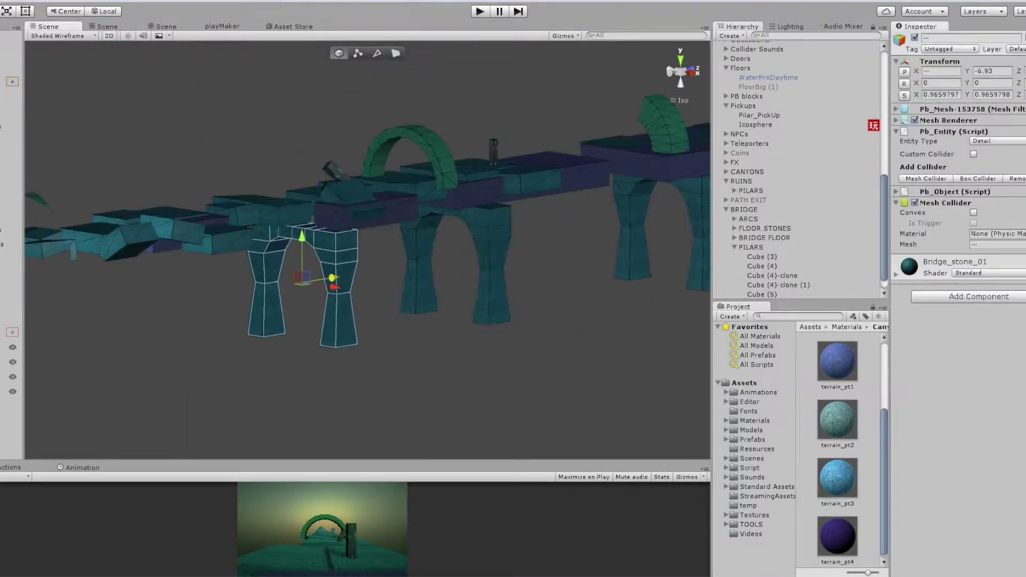
{"action": "left_click", "coordinate": [355, 363]}
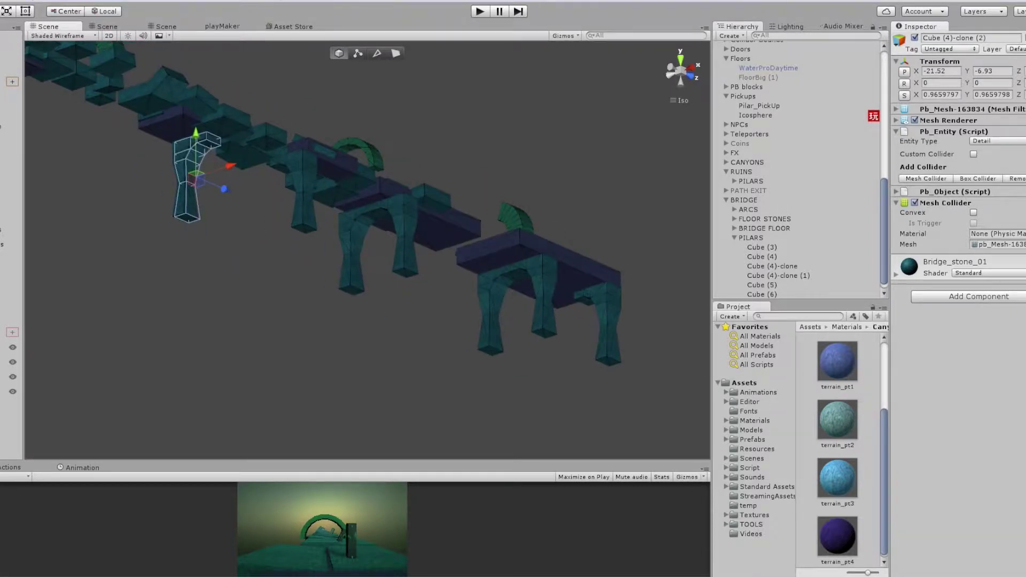
{"action": "double_click", "coordinate": [762, 247]}
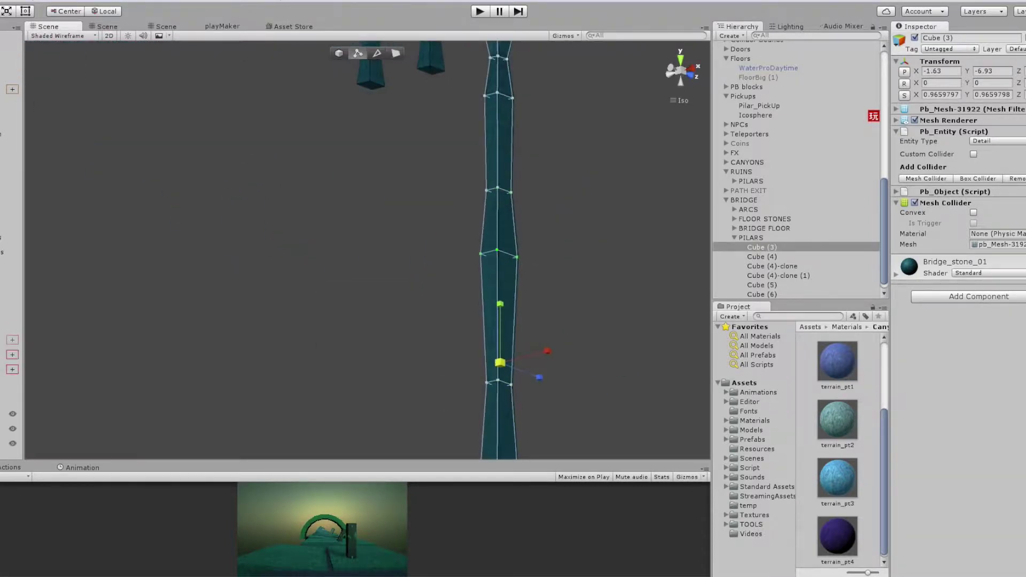
Step: Duplicate the tall pillars along the bridge with Ctrl+D and play-test the level
{"action": "key", "text": "ctrl+d"}
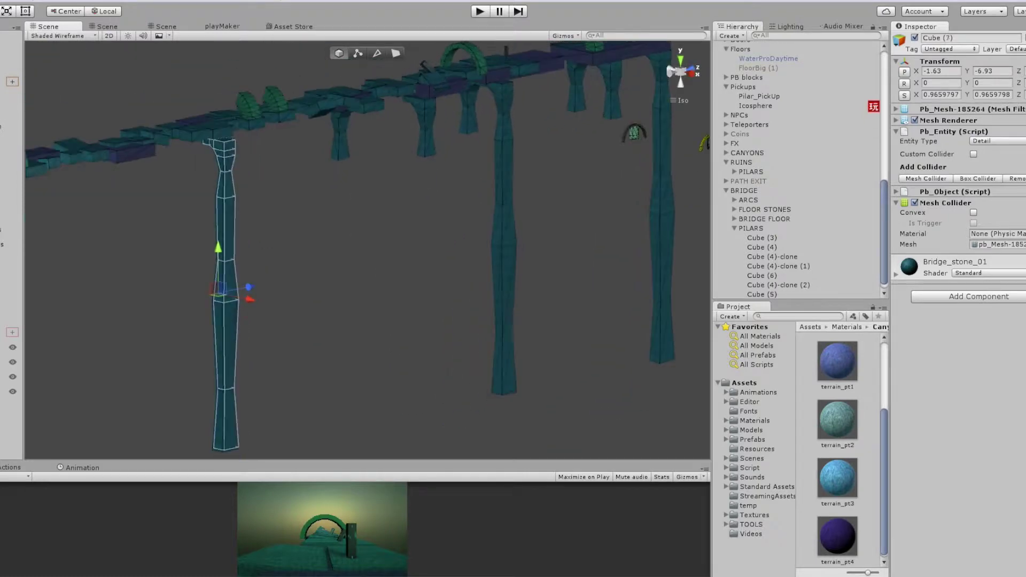
{"action": "key", "text": "ctrl+d"}
{"action": "key", "text": "ctrl+d"}
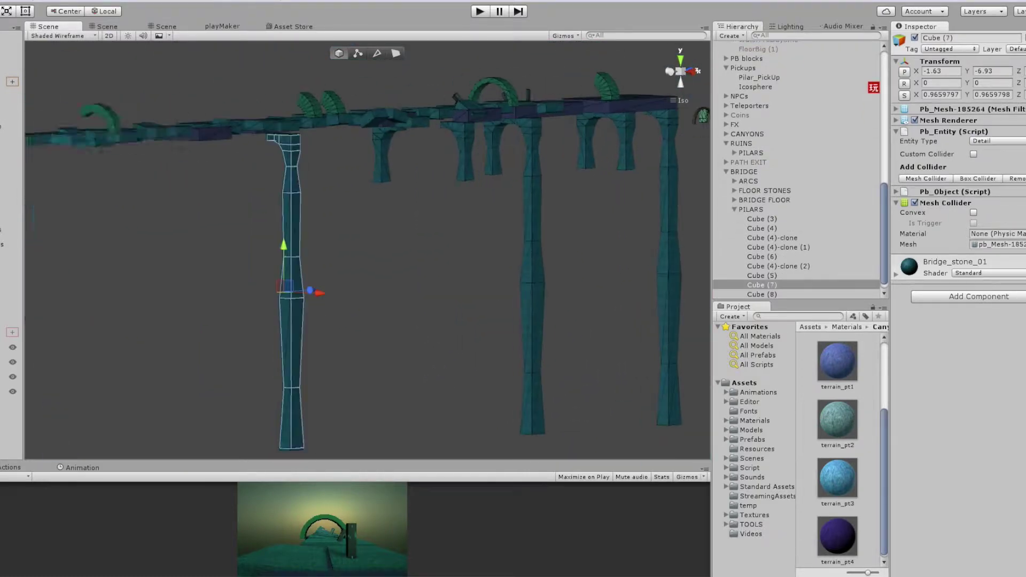
{"action": "left_click", "coordinate": [410, 268]}
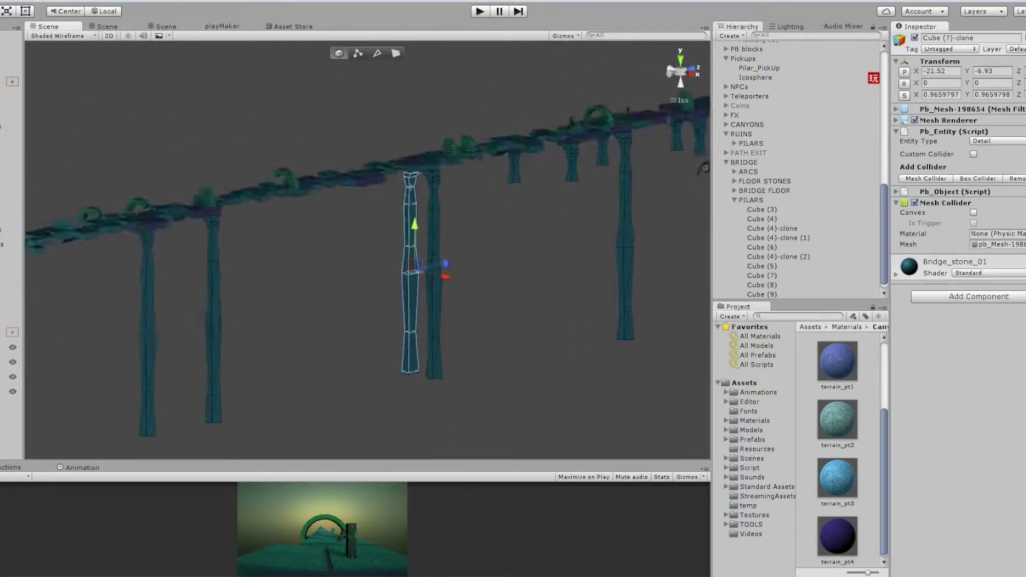
{"action": "key", "text": "ctrl+d"}
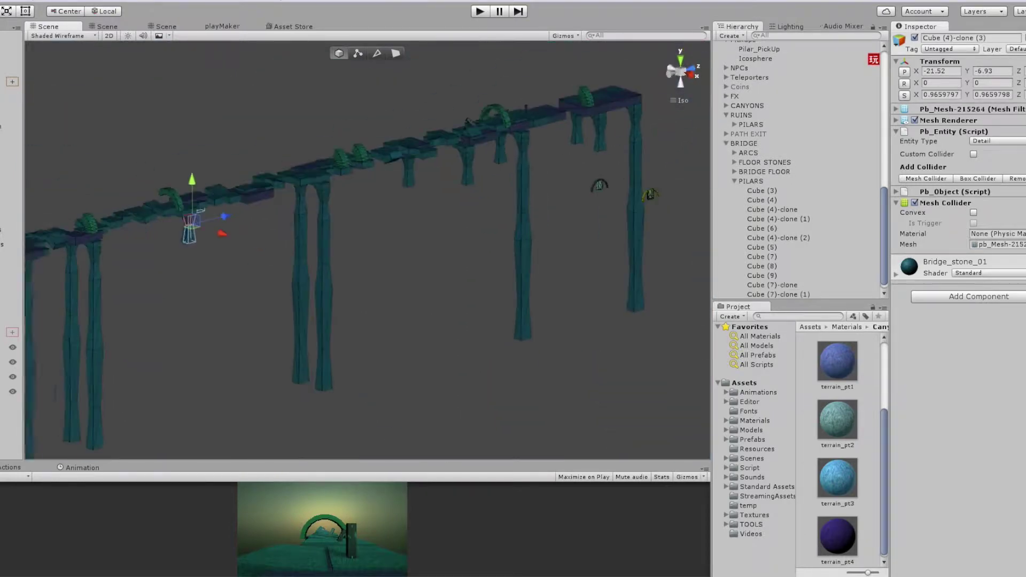
{"action": "key", "text": "ctrl+p"}
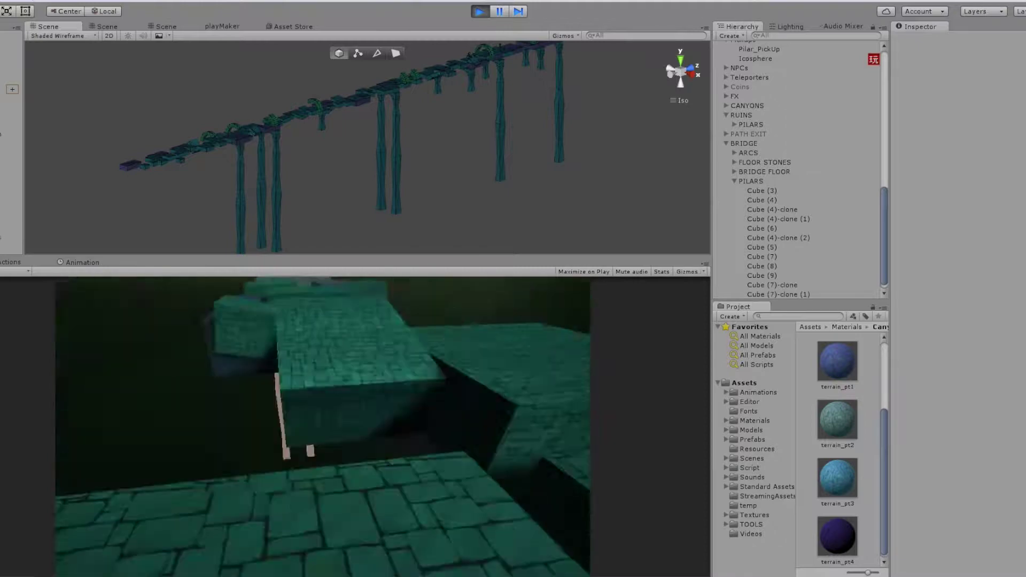
Step: Stop the test, frame the WaterProDaytime plane, and adjust the fog's height and density
{"action": "key", "text": "ctrl+p"}
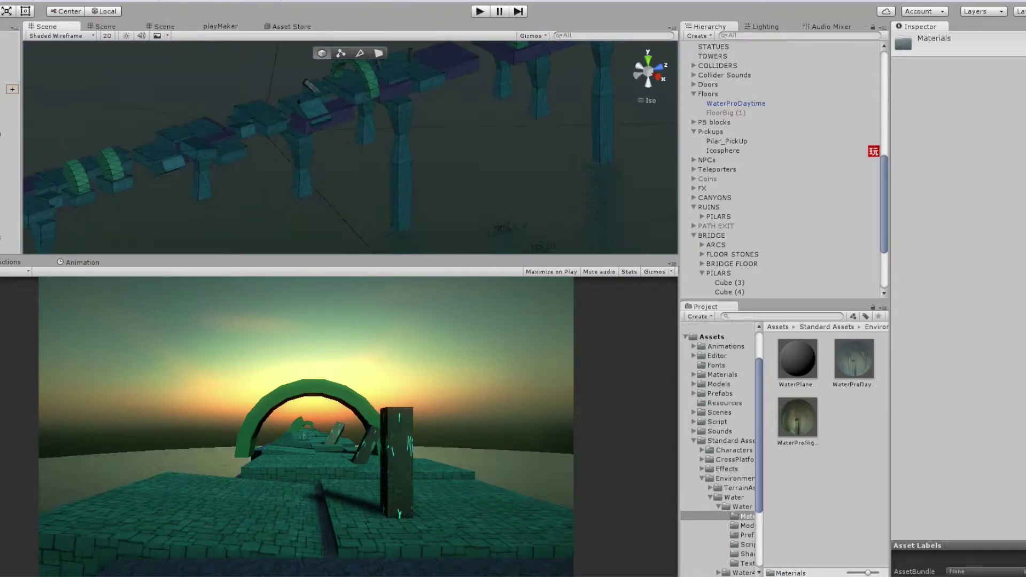
{"action": "double_click", "coordinate": [736, 103]}
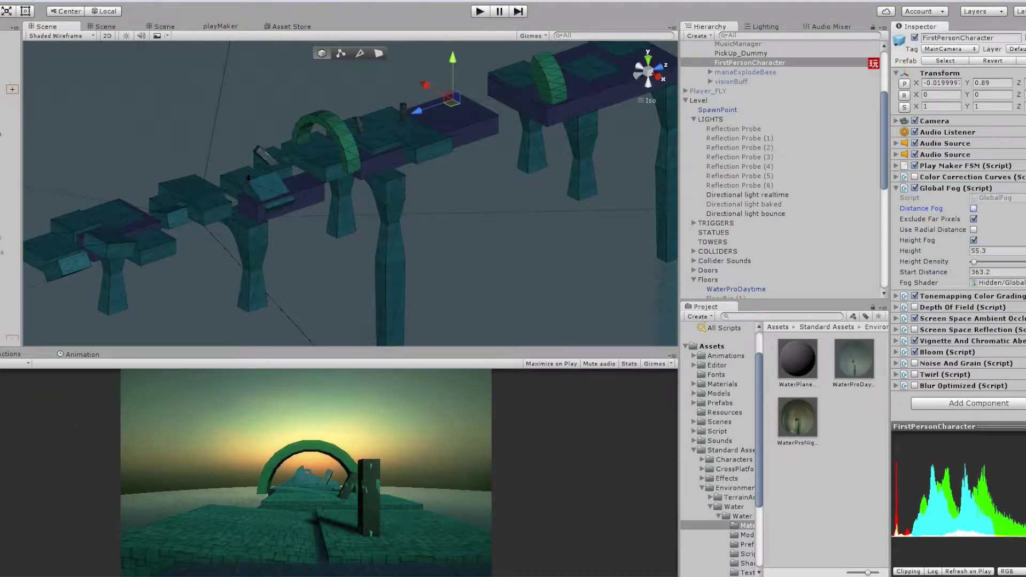
{"action": "left_click_drag", "start_coordinate": [974, 262], "coordinate": [972, 262]}
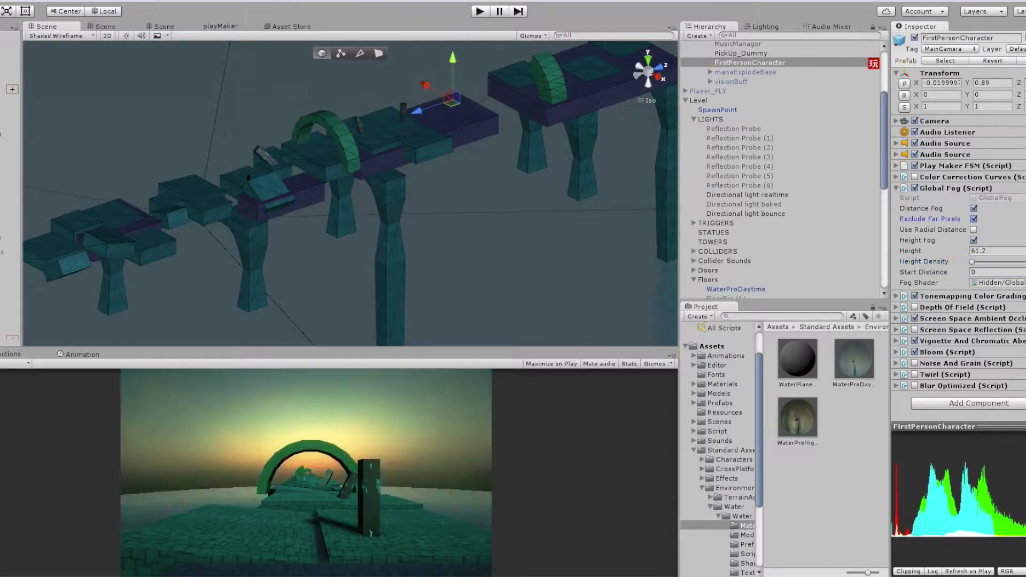
{"action": "left_click_drag", "start_coordinate": [910, 251], "coordinate": [930, 251]}
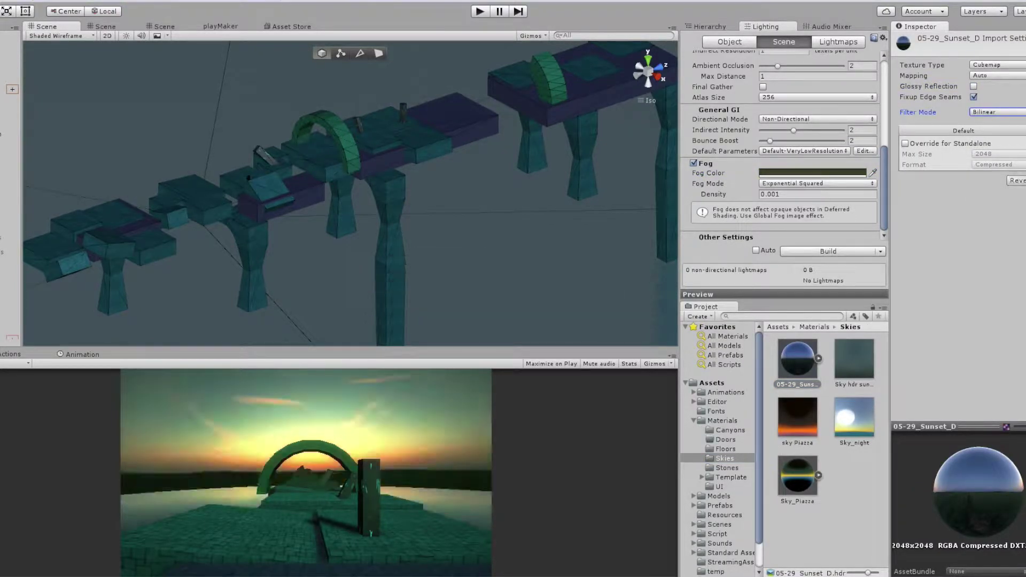
Step: Make Sky hdr sunset 1 the skybox, then frame and duplicate BRIDGE (1)
{"action": "left_click", "coordinate": [854, 364]}
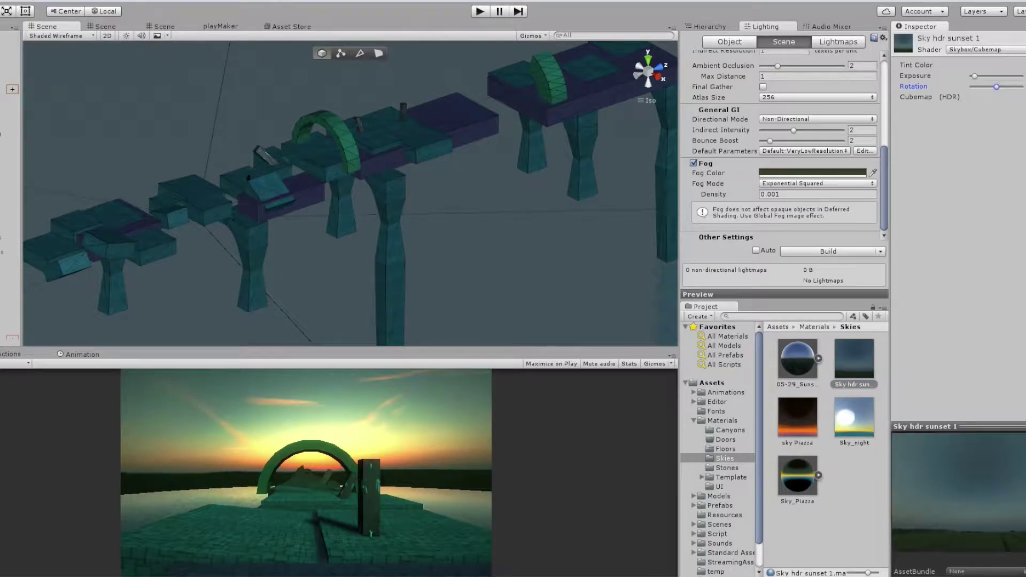
{"action": "scroll", "coordinate": [780, 149], "scroll_direction": "up", "scroll_amount": 10}
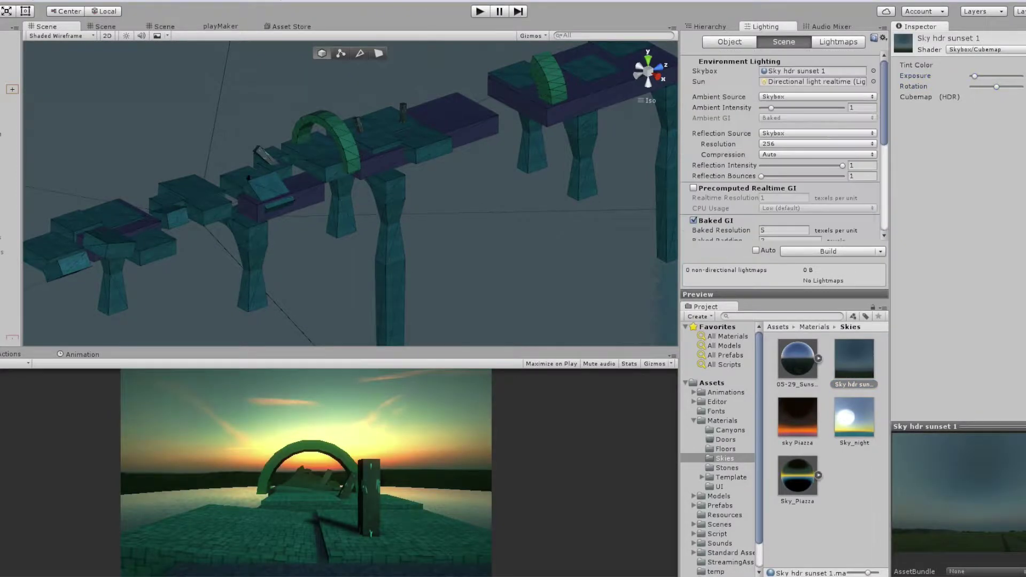
{"action": "left_click", "coordinate": [706, 26]}
{"action": "double_click", "coordinate": [717, 294]}
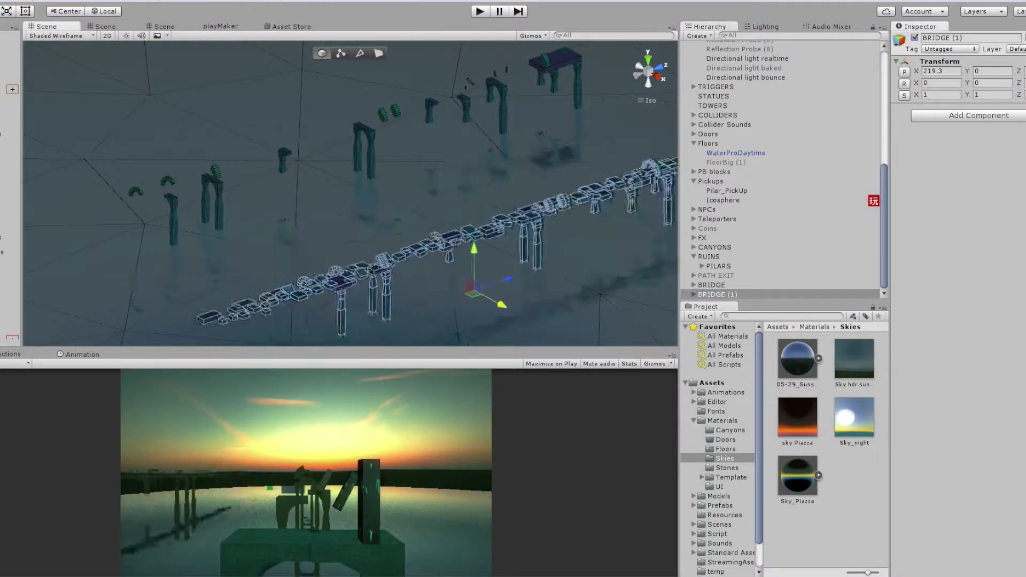
{"action": "key", "text": "ctrl+d"}
Step: Duplicate the ruined pillar five times to scatter copies along the bridge
{"action": "double_click", "coordinate": [736, 144]}
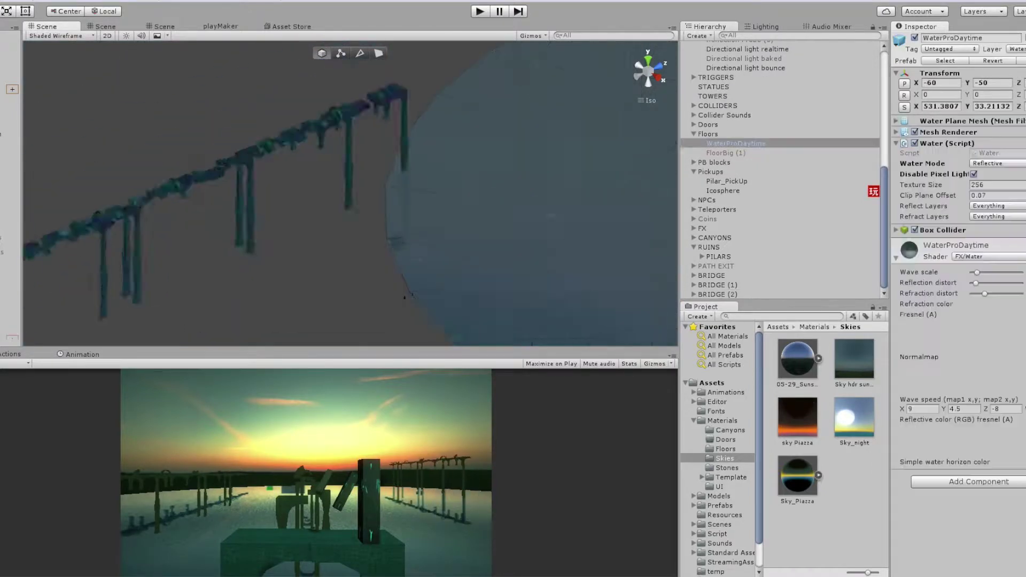
{"action": "left_click", "coordinate": [702, 256]}
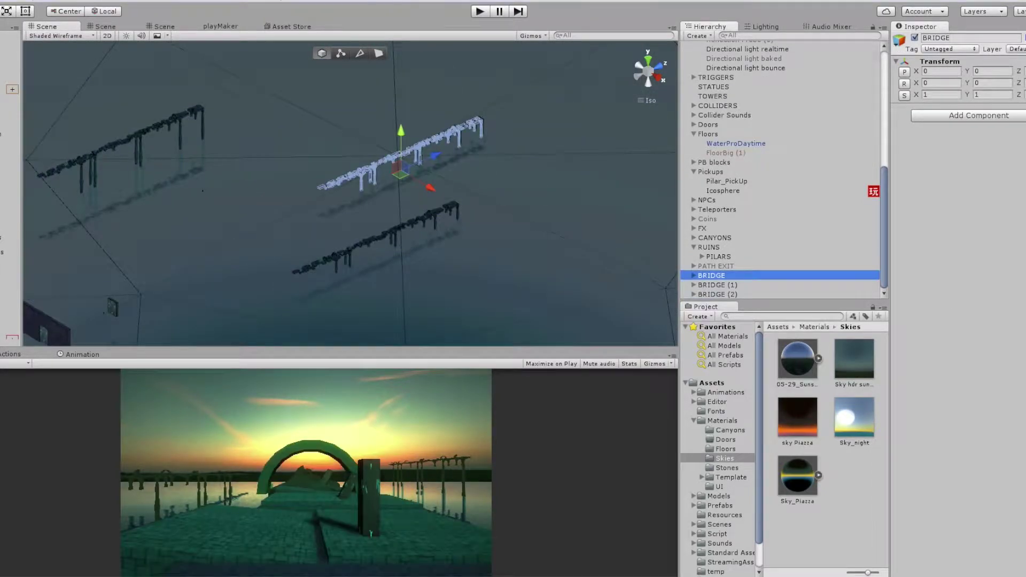
{"action": "double_click", "coordinate": [731, 266]}
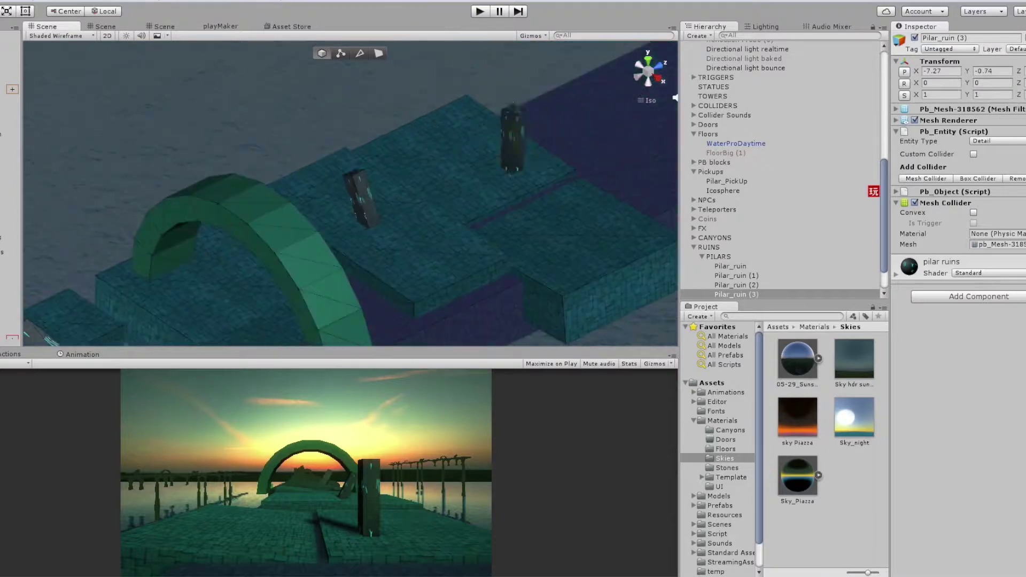
{"action": "key", "text": "ctrl+d"}
{"action": "key", "text": "ctrl+d"}
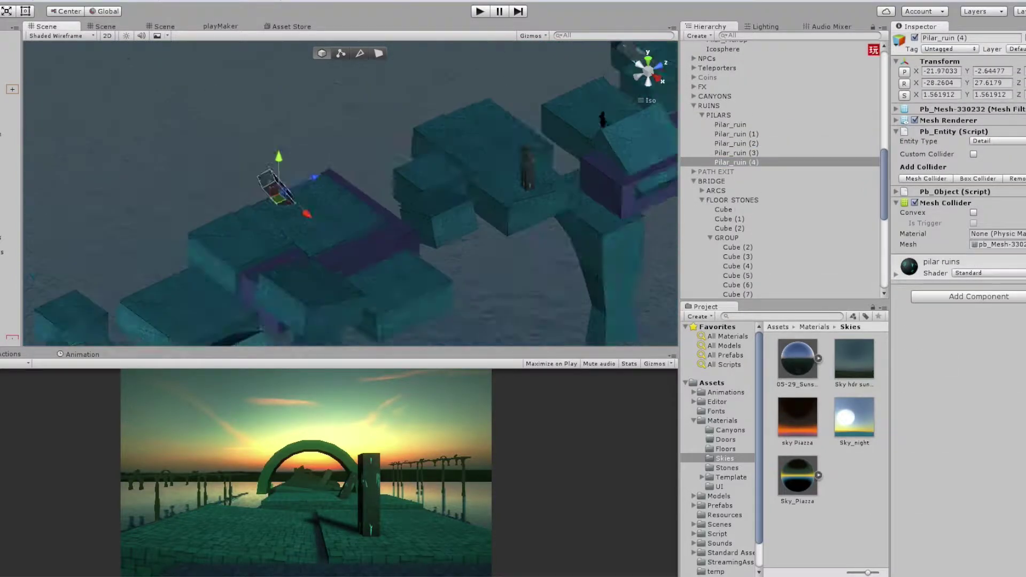
{"action": "key", "text": "ctrl+d"}
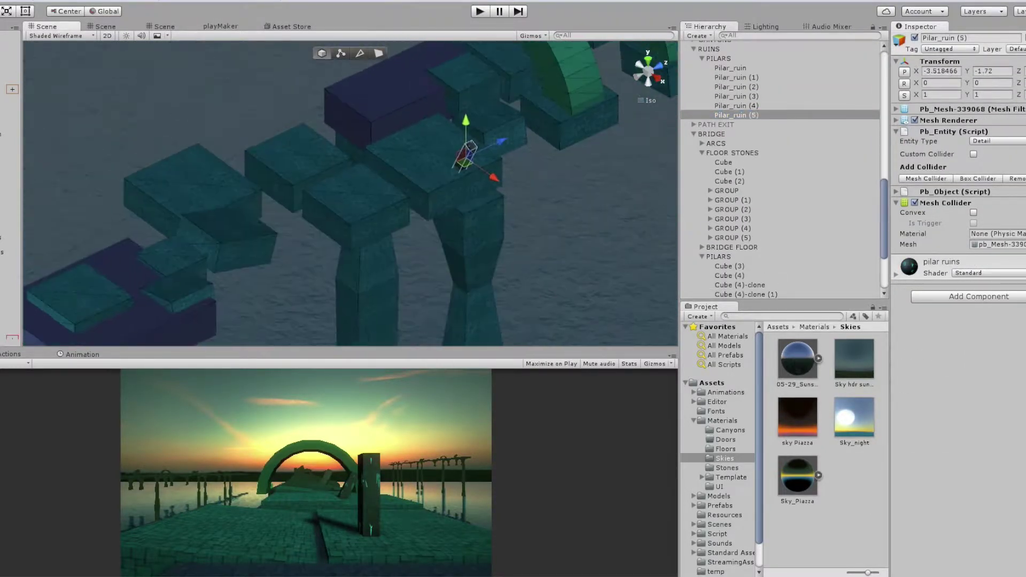
{"action": "key", "text": "ctrl+d"}
{"action": "key", "text": "ctrl+d"}
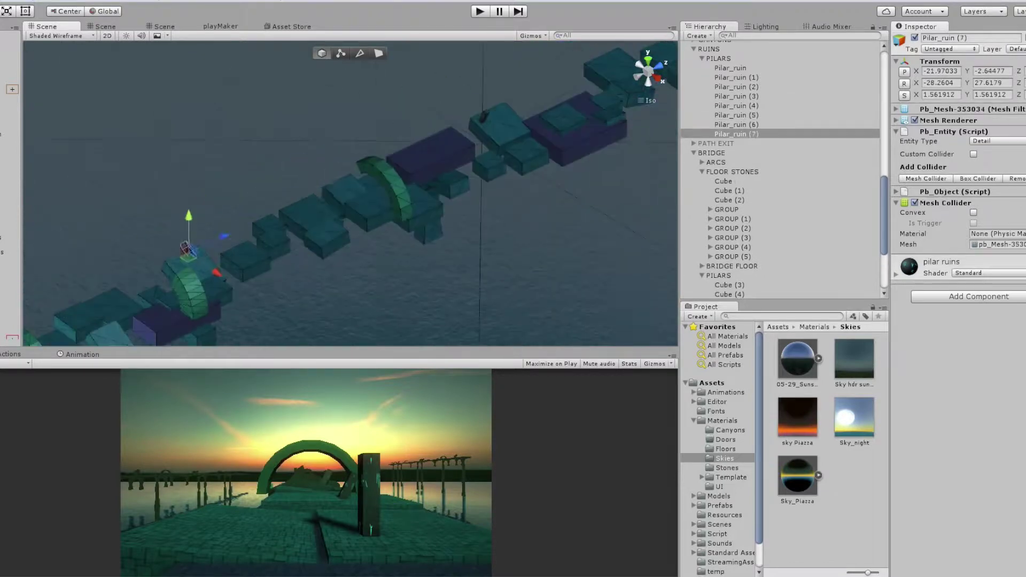
{"action": "key", "text": "ctrl+d"}
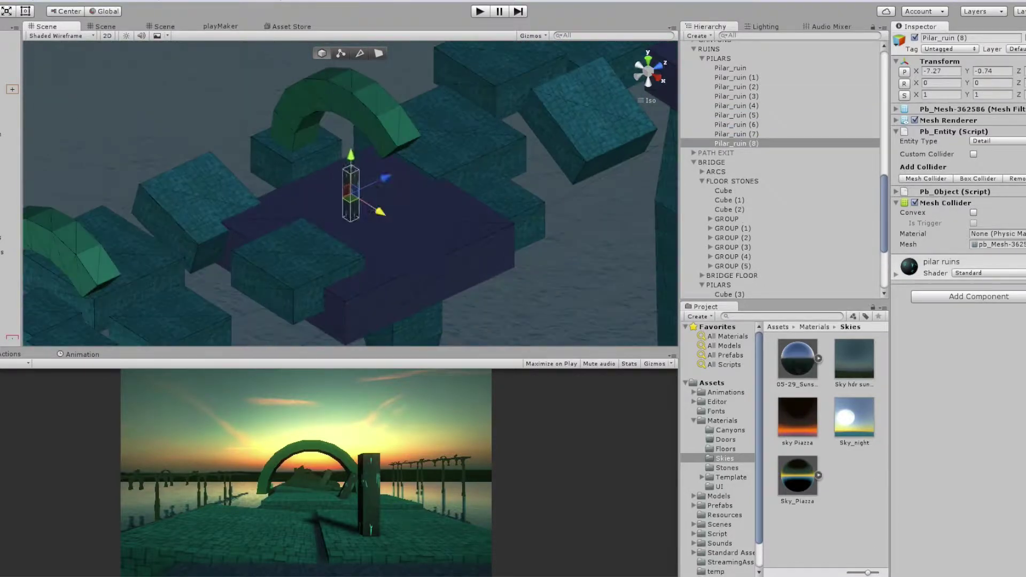
{"action": "key", "text": "ctrl+d"}
{"action": "key", "text": "ctrl+d"}
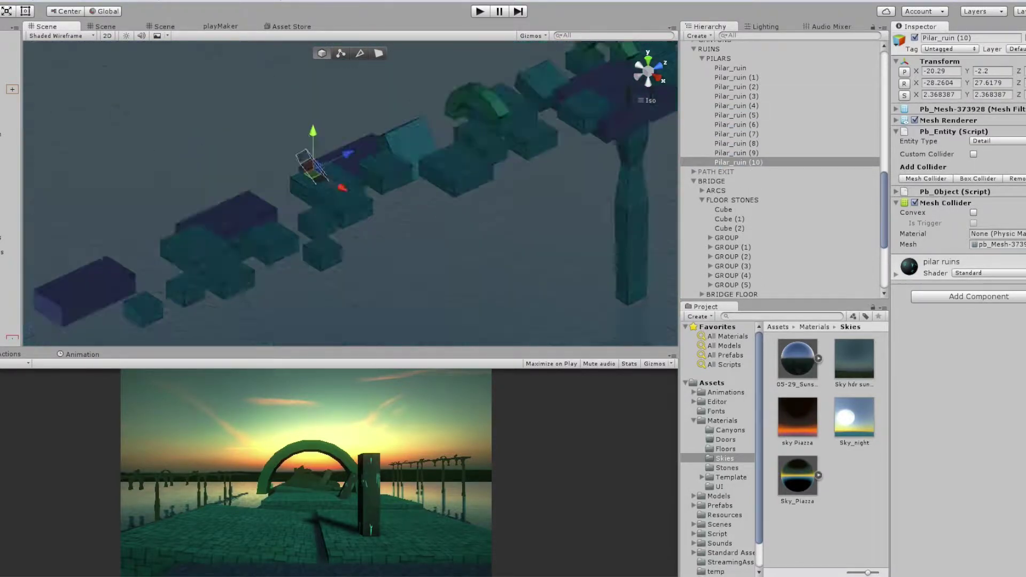
Step: Inspect the baked directional light and Reflection Probe (6)
{"action": "left_click", "coordinate": [747, 208]}
{"action": "left_click", "coordinate": [744, 217]}
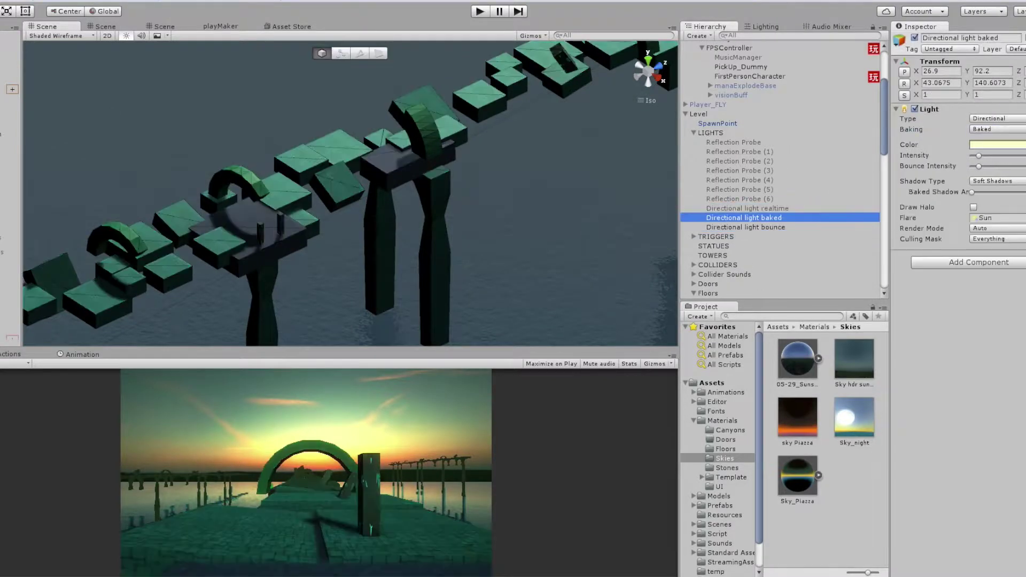
{"action": "key", "text": "f"}
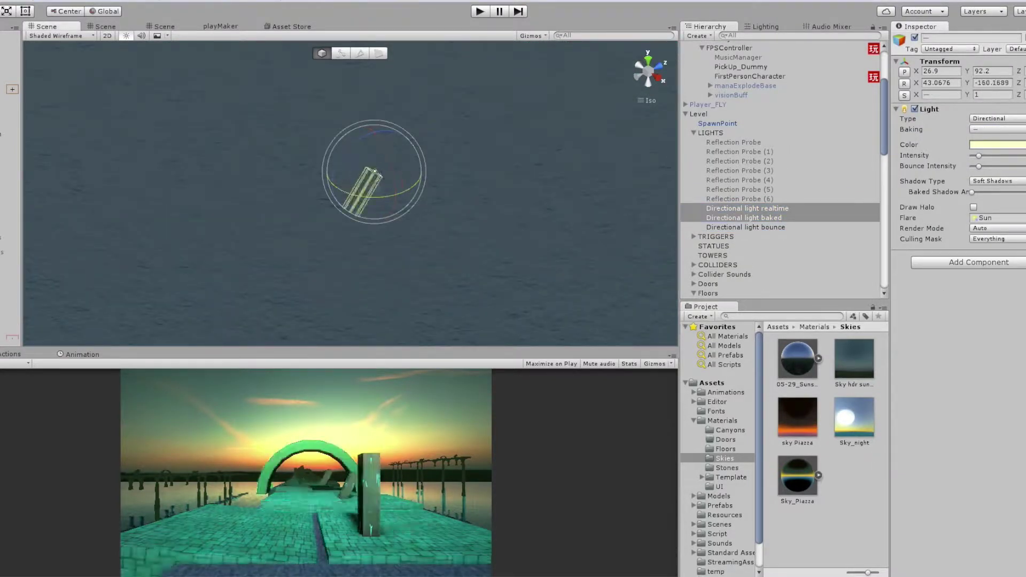
{"action": "left_click", "coordinate": [740, 199]}
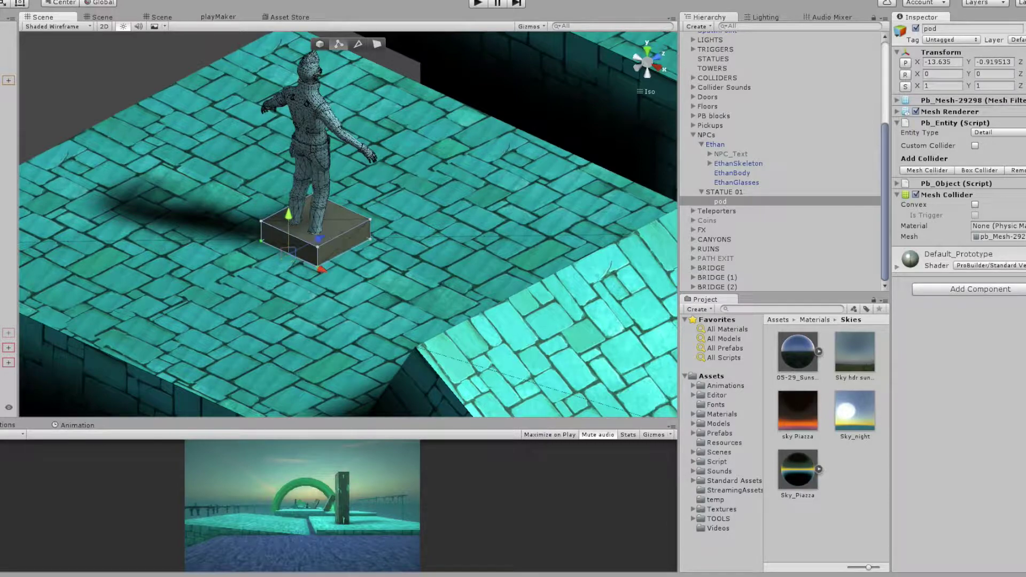
Step: Apply the pilar ruins material to the statue's pod via ProBuilder's Quick Material
{"action": "key", "text": "f"}
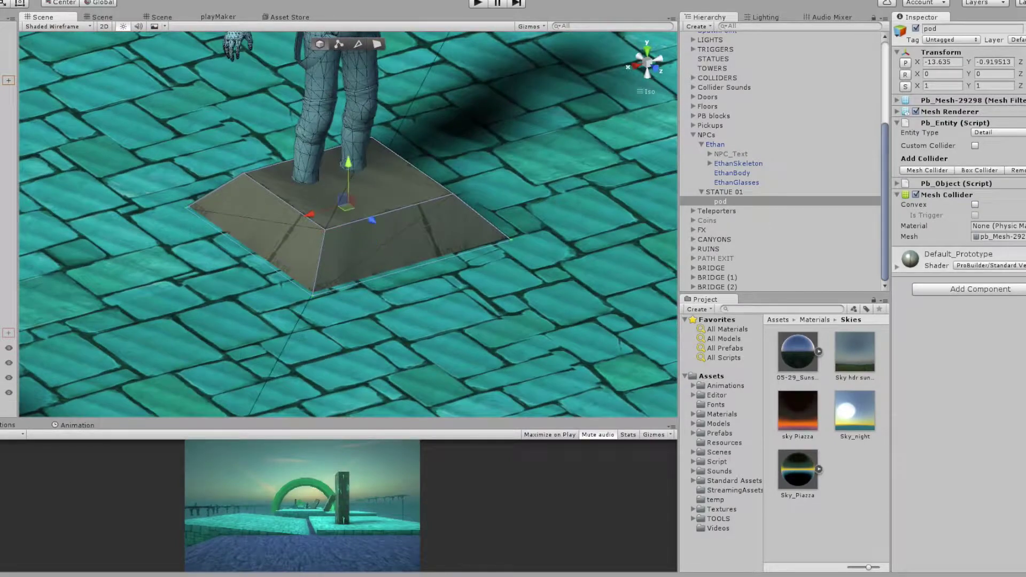
{"action": "key", "text": "alt+m"}
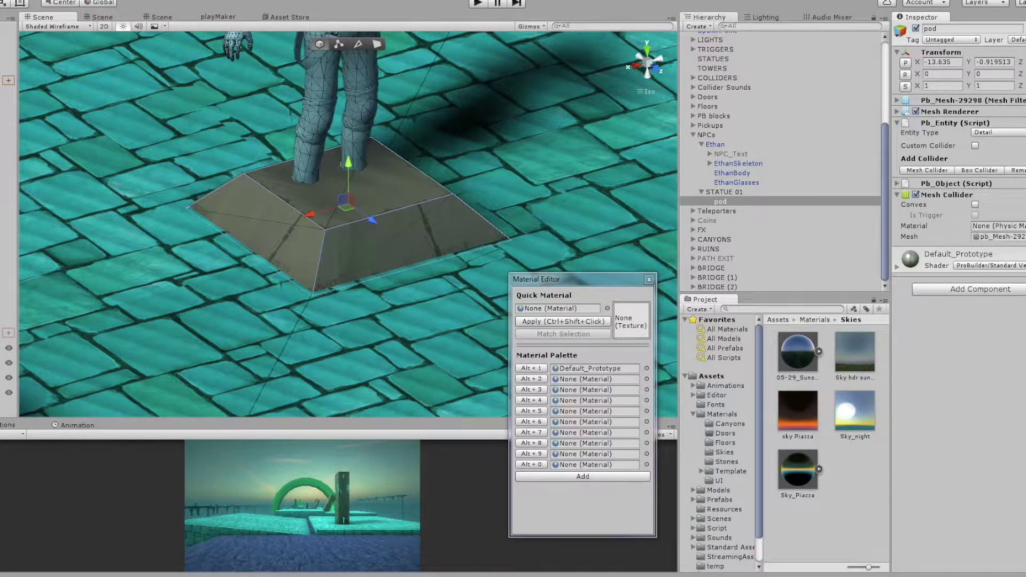
{"action": "left_click", "coordinate": [727, 462]}
{"action": "left_click_drag", "start_coordinate": [854, 411], "coordinate": [558, 308]}
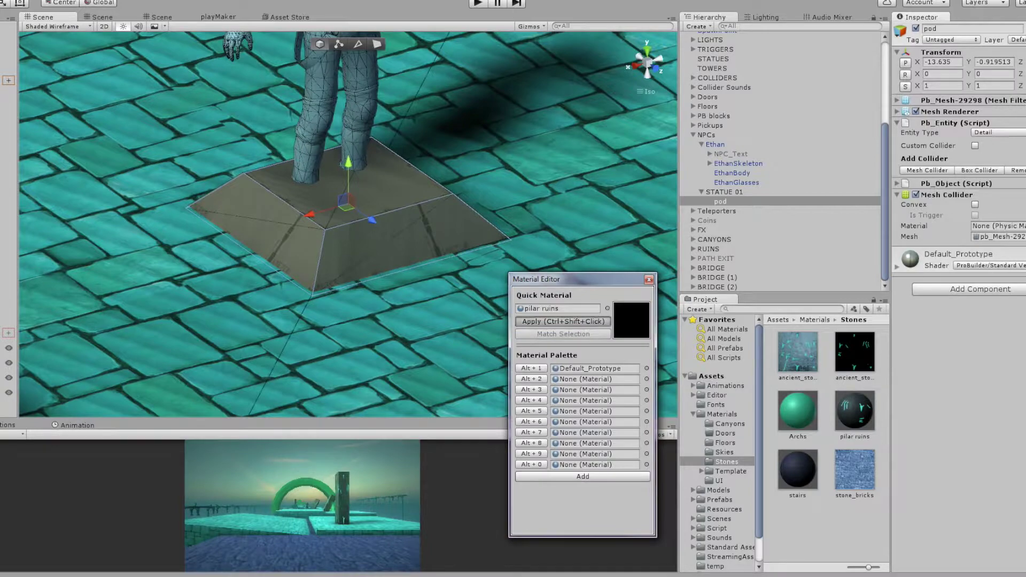
{"action": "left_click", "coordinate": [563, 321]}
{"action": "left_click", "coordinate": [649, 279]}
Step: Raise the Ethan statue along Y so it stands on the pod
{"action": "scroll", "coordinate": [347, 224], "scroll_direction": "down", "scroll_amount": 5}
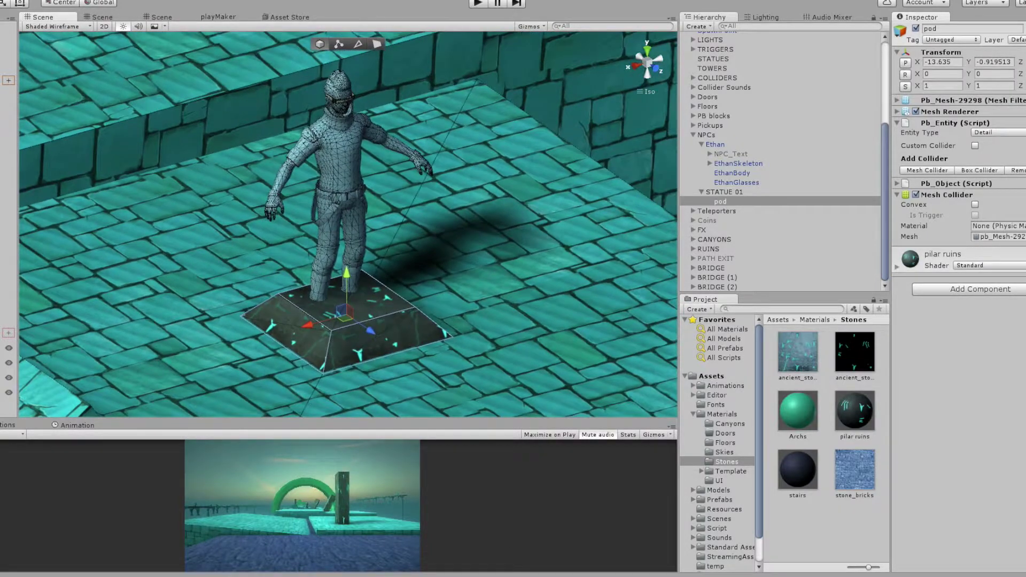
{"action": "left_click", "coordinate": [715, 144]}
{"action": "left_click_drag", "start_coordinate": [391, 159], "coordinate": [392, 142]}
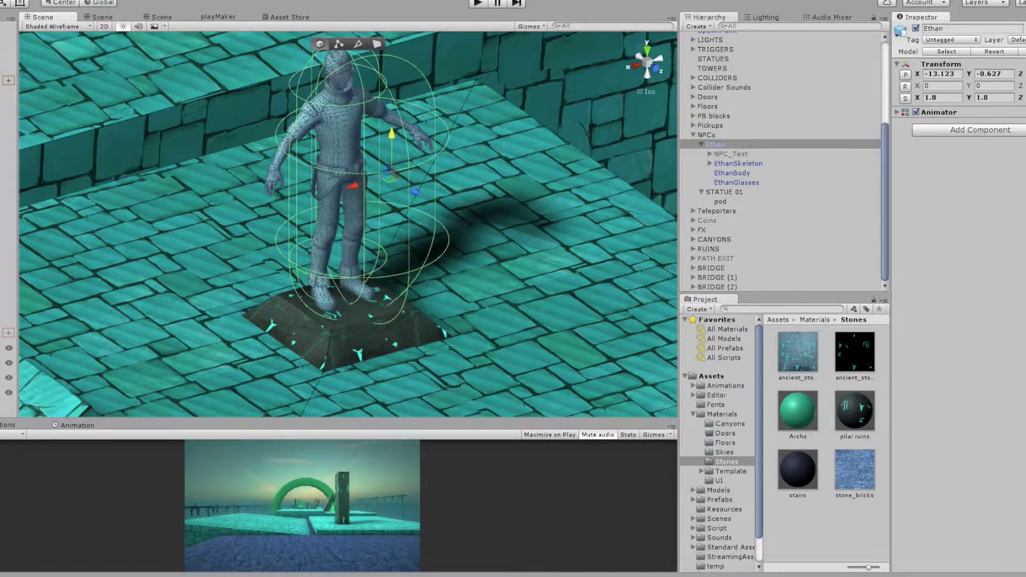
{"action": "scroll", "coordinate": [347, 224], "scroll_direction": "up", "scroll_amount": 2}
{"action": "mouse_move", "coordinate": [348, 224]}
{"action": "left_mouse_down", "text": "alt"}
{"action": "mouse_move", "coordinate": [374, 204]}
{"action": "mouse_move", "coordinate": [347, 203]}
{"action": "left_mouse_up", "text": "alt"}
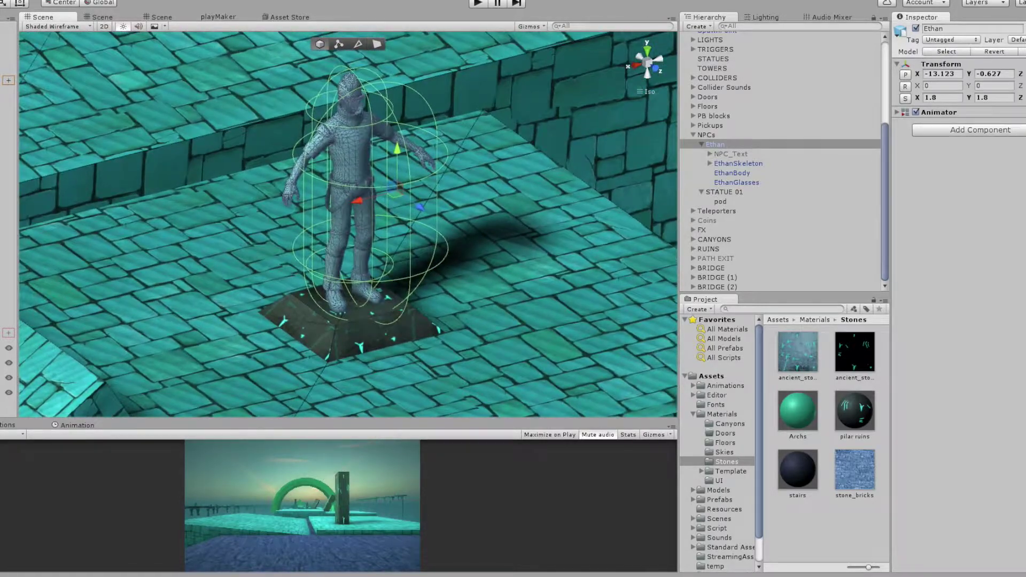
{"action": "key", "text": "ctrl+shift+k"}
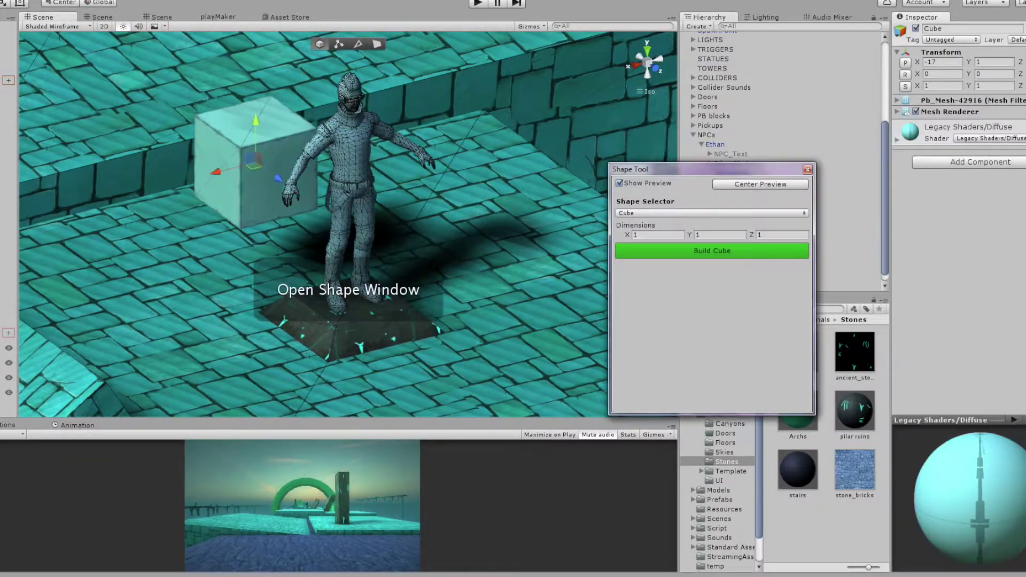
Step: Build an 8-sided ProBuilder cylinder with radius 0.39 and 6 height segments
{"action": "left_click", "coordinate": [711, 212]}
{"action": "left_click", "coordinate": [649, 265]}
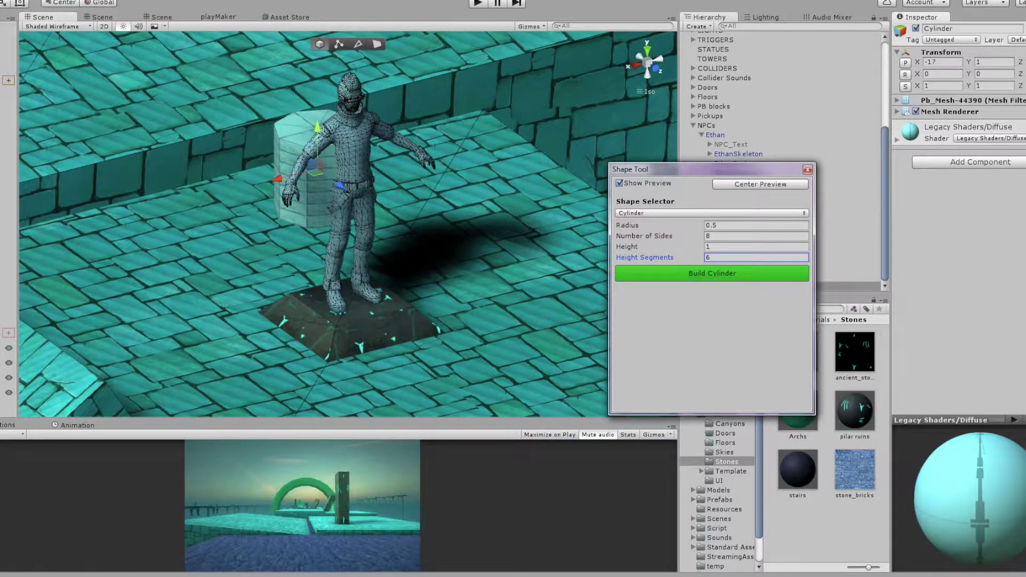
{"action": "key", "text": "Return"}
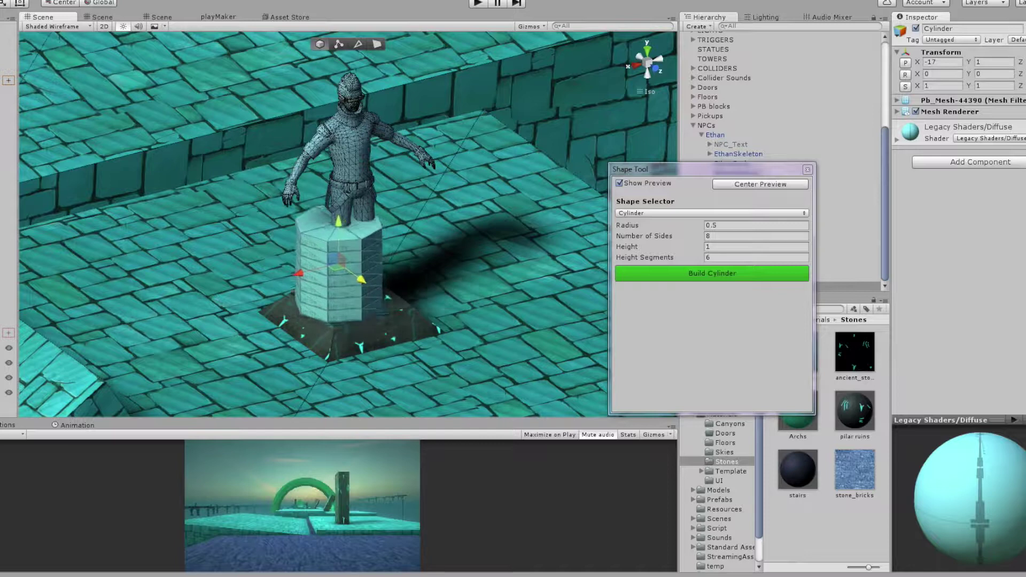
{"action": "left_click", "coordinate": [757, 225]}
{"action": "type", "text": "0.23"}
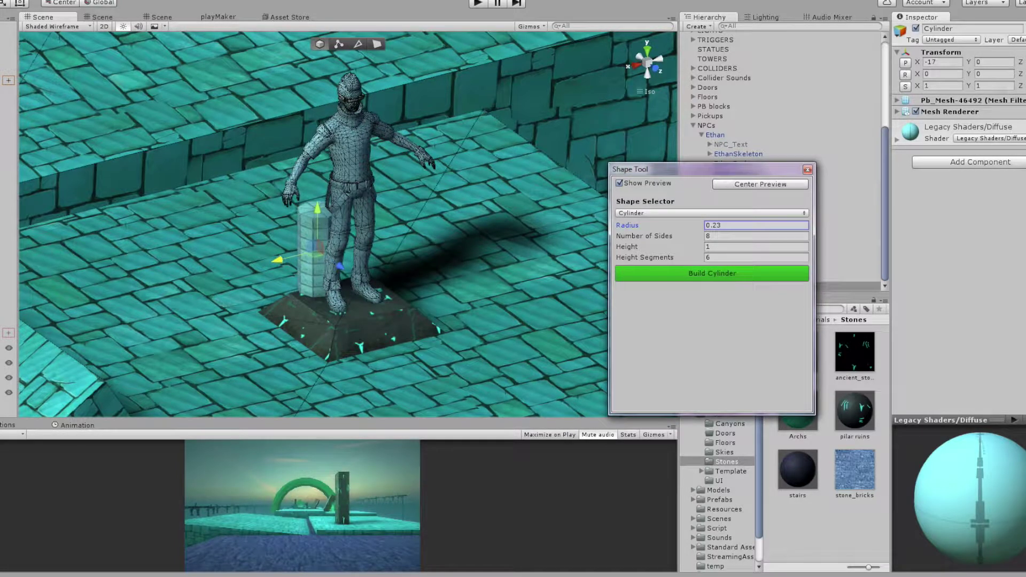
{"action": "type", "text": "0.33"}
{"action": "key", "text": "Return"}
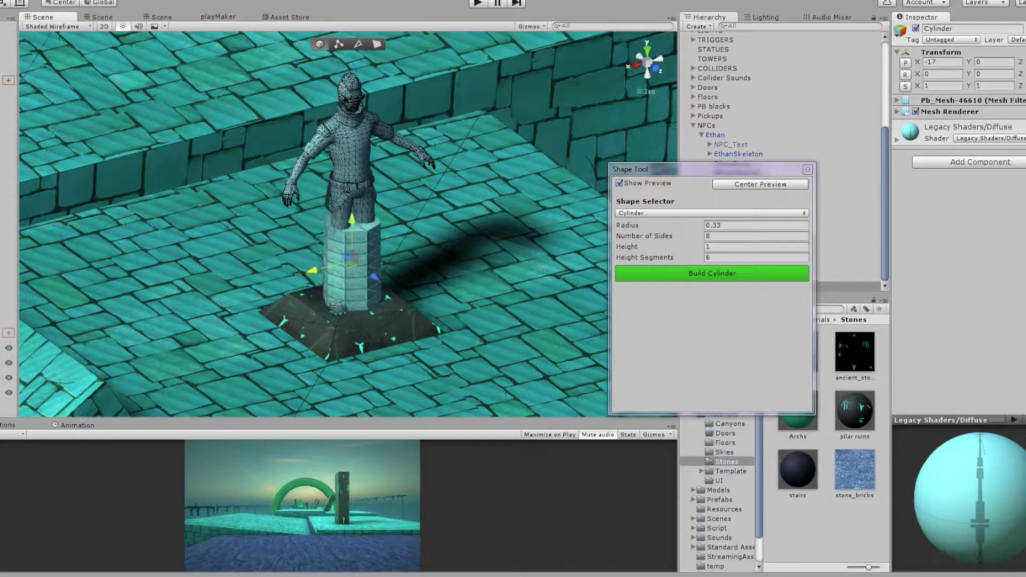
{"action": "left_click", "coordinate": [757, 225]}
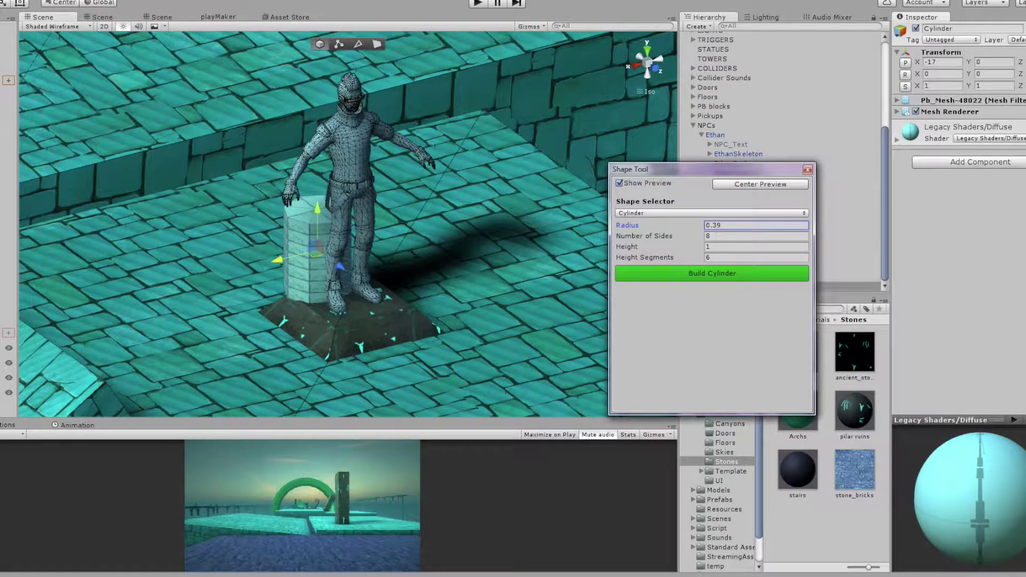
{"action": "key", "text": "Return"}
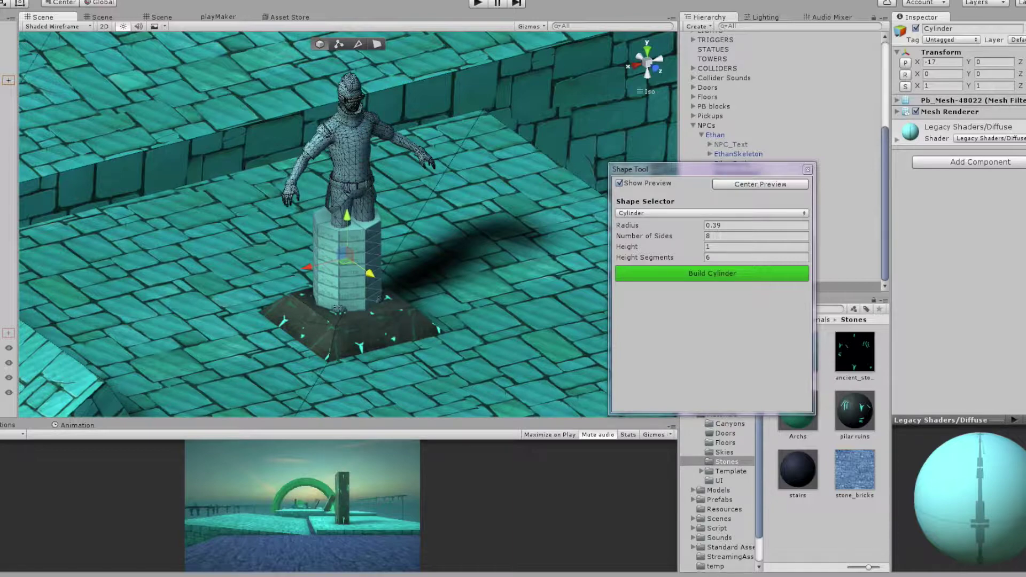
{"action": "left_click", "coordinate": [713, 273]}
{"action": "scroll", "coordinate": [347, 224], "scroll_direction": "up", "scroll_amount": 3}
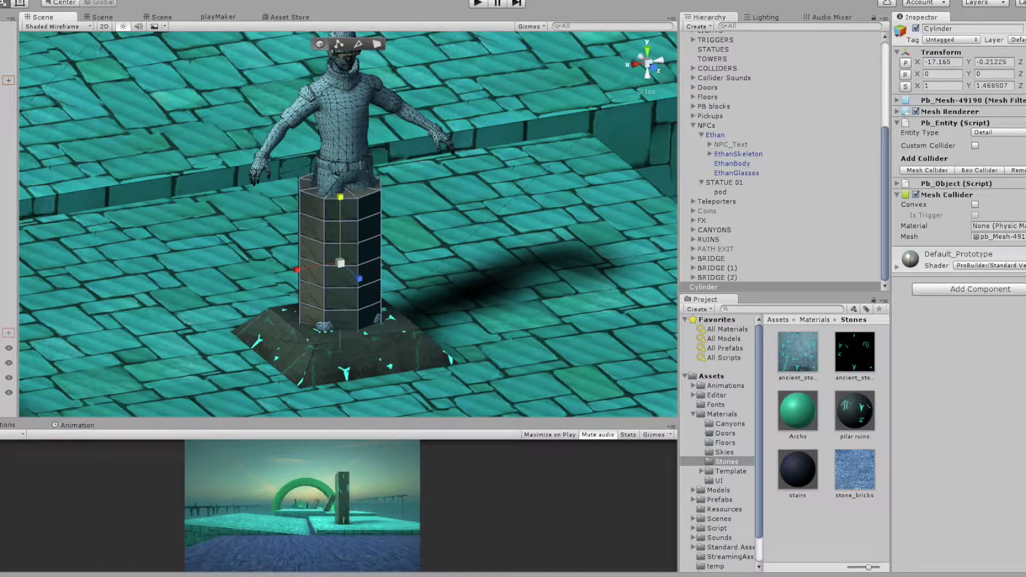
Step: Raise the cylinder over the figure and stretch it into a tall column
{"action": "left_click_drag", "start_coordinate": [340, 219], "coordinate": [340, 160]}
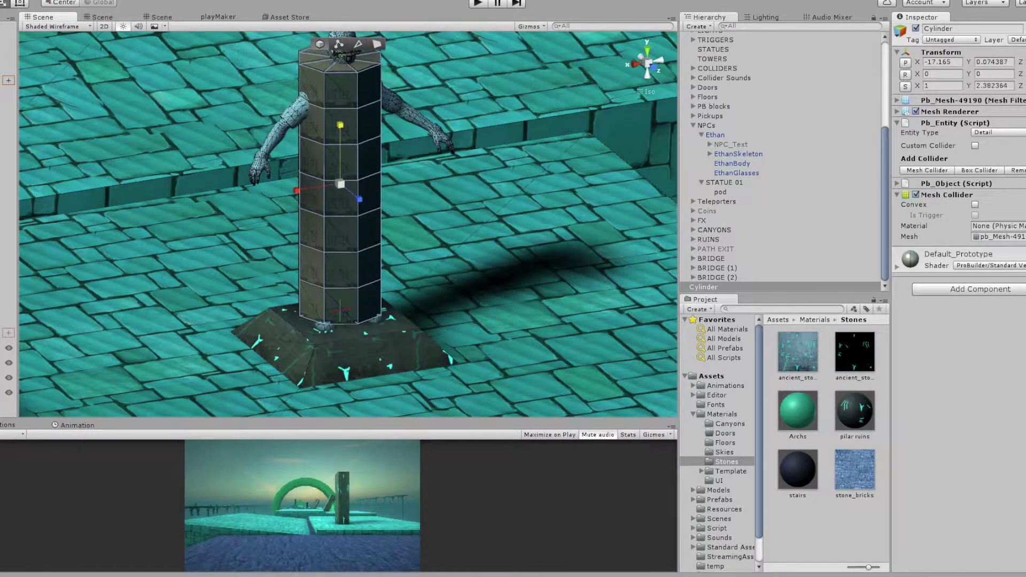
{"action": "key", "text": "w"}
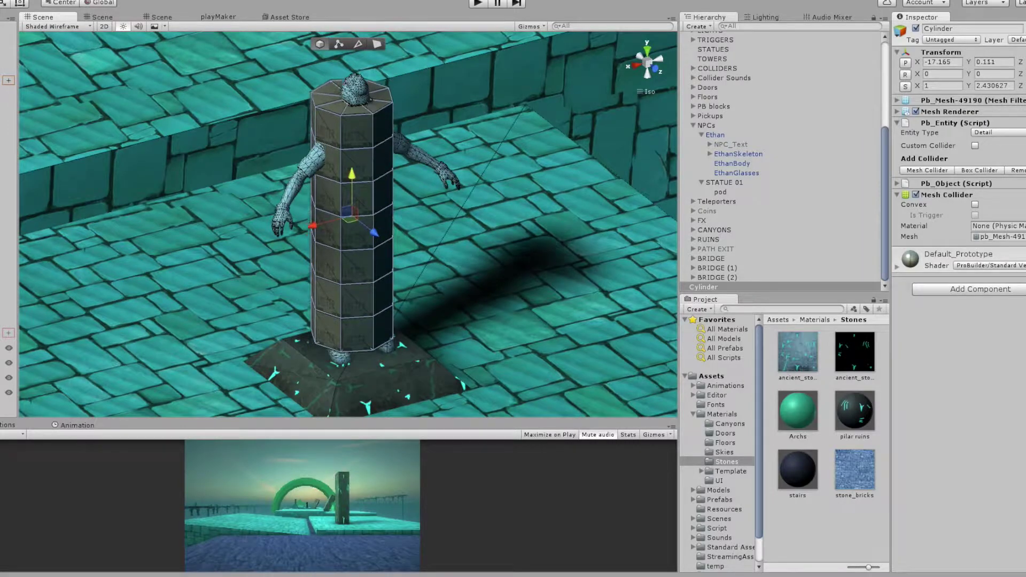
{"action": "left_click_drag", "start_coordinate": [352, 173], "coordinate": [351, 175]}
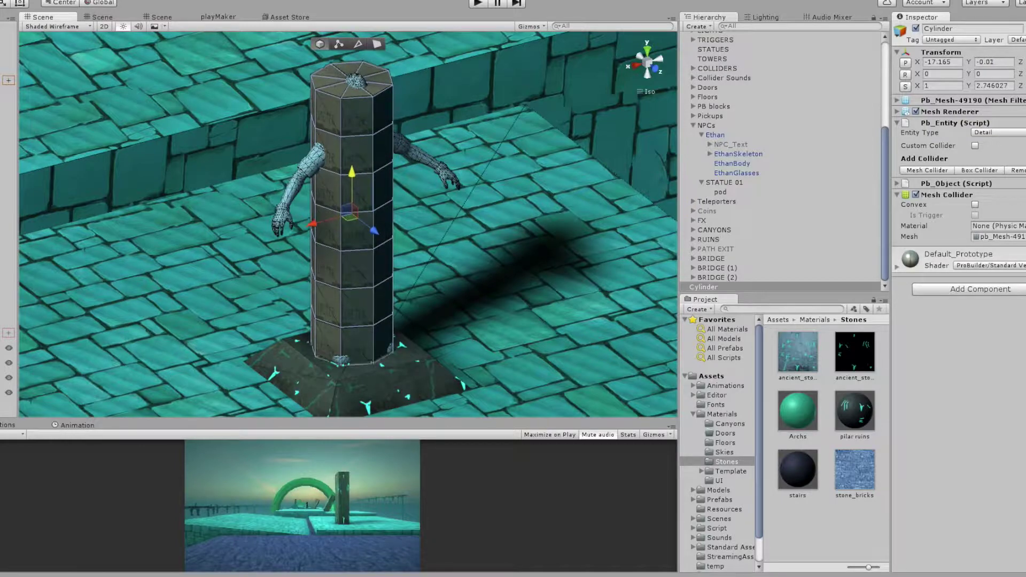
{"action": "left_click_drag", "start_coordinate": [352, 214], "coordinate": [342, 211], "text": "alt"}
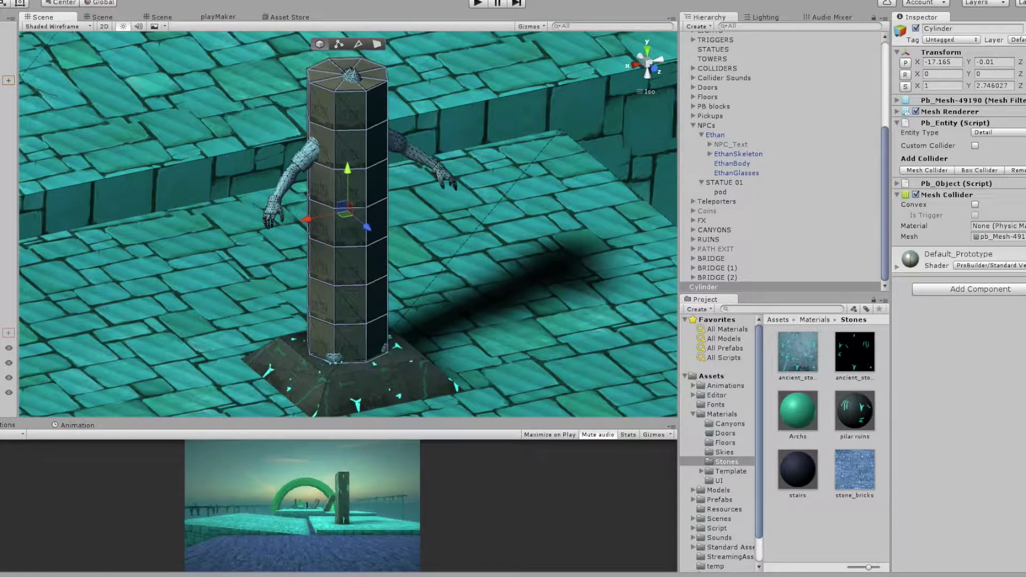
{"action": "left_click_drag", "start_coordinate": [347, 214], "coordinate": [347, 176], "text": "alt"}
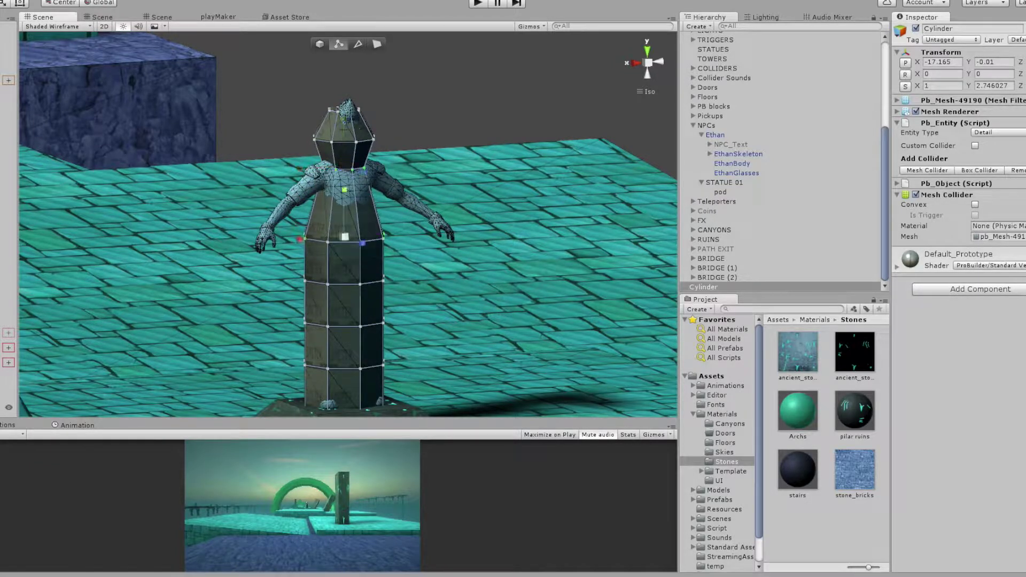
Step: Widen the cylinder's top ring into broad shoulders
{"action": "left_click_drag", "start_coordinate": [345, 184], "coordinate": [361, 185]}
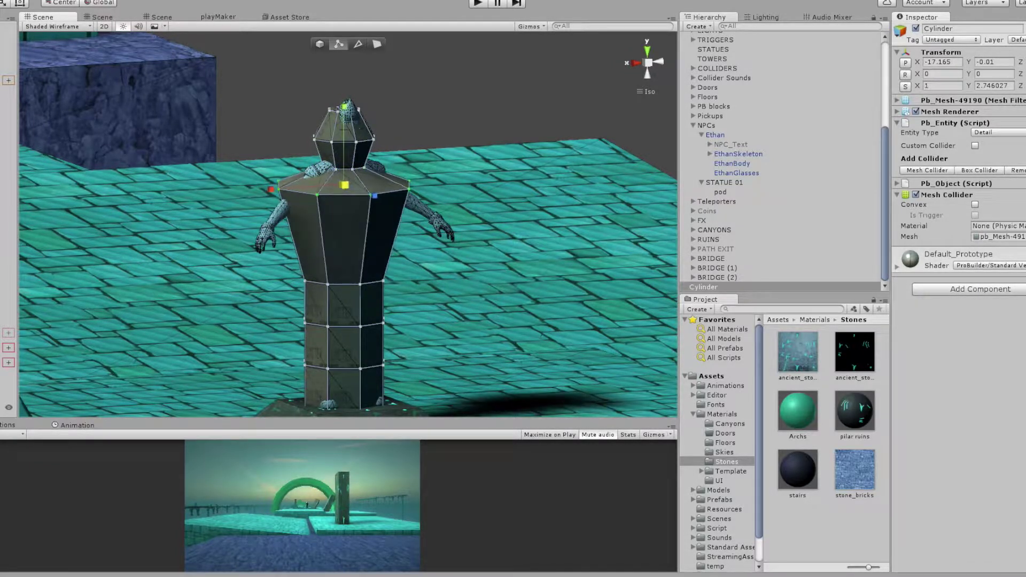
{"action": "middle_click_drag", "start_coordinate": [361, 185], "coordinate": [384, 112]}
{"action": "key", "text": "w"}
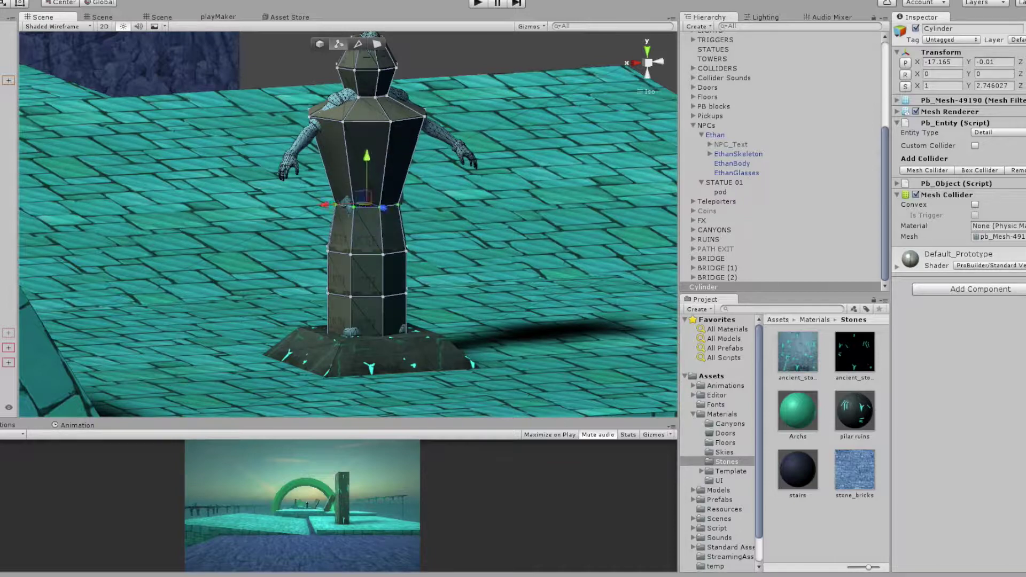
{"action": "left_click_drag", "start_coordinate": [383, 112], "coordinate": [396, 160], "text": "alt"}
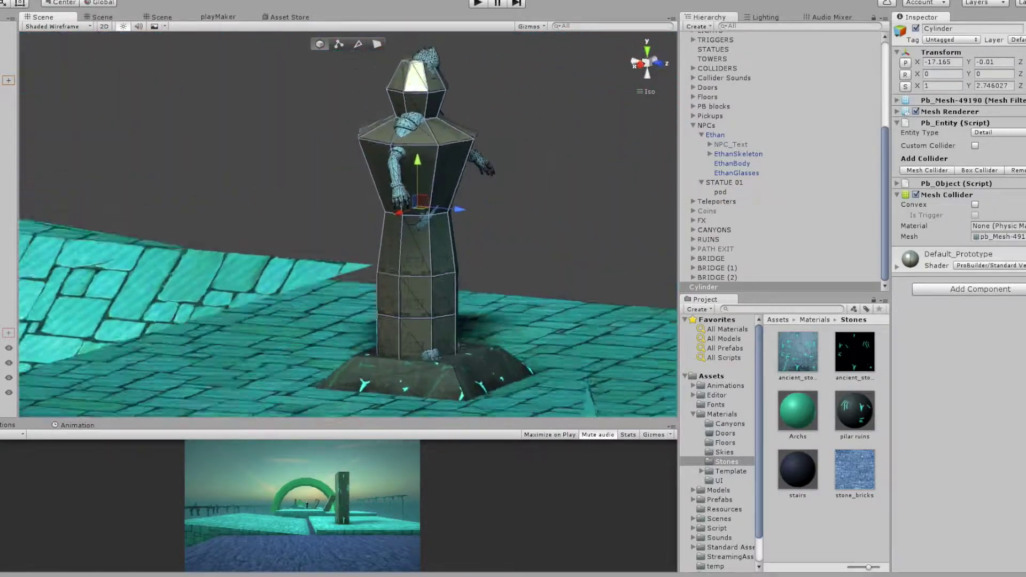
{"action": "scroll", "coordinate": [348, 224], "scroll_direction": "up", "scroll_amount": 2}
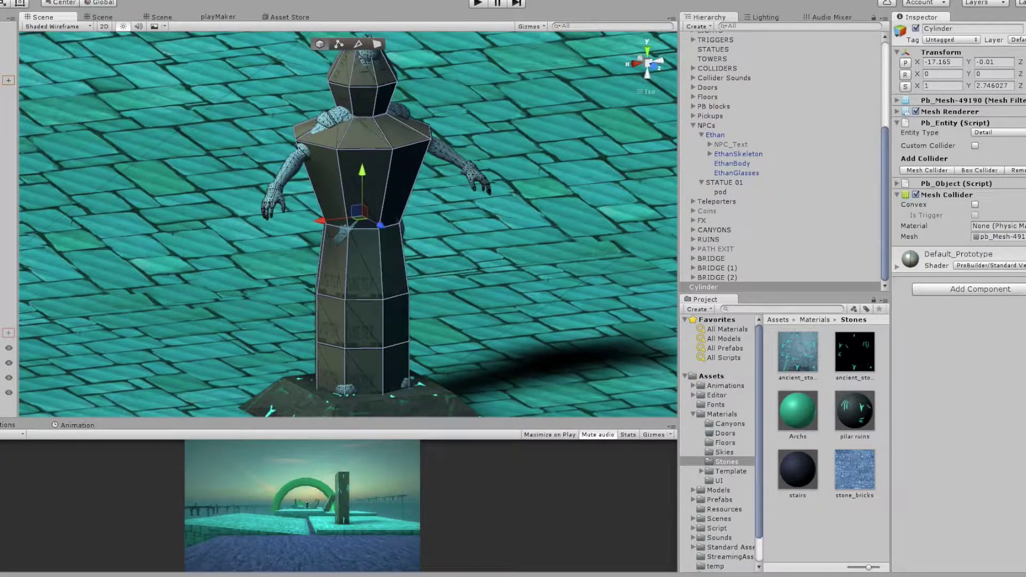
{"action": "left_click_drag", "start_coordinate": [396, 160], "coordinate": [390, 161], "text": "alt"}
Step: Select the upper-body edge loop and ring, then extrude the side faces into arm blocks
{"action": "double_click", "coordinate": [405, 182]}
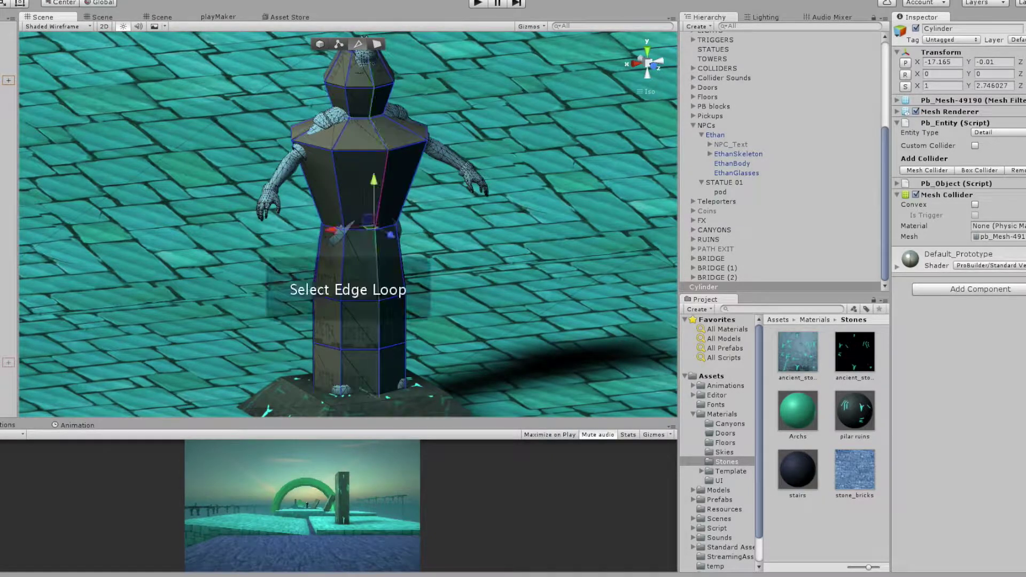
{"action": "key", "text": "alt+r"}
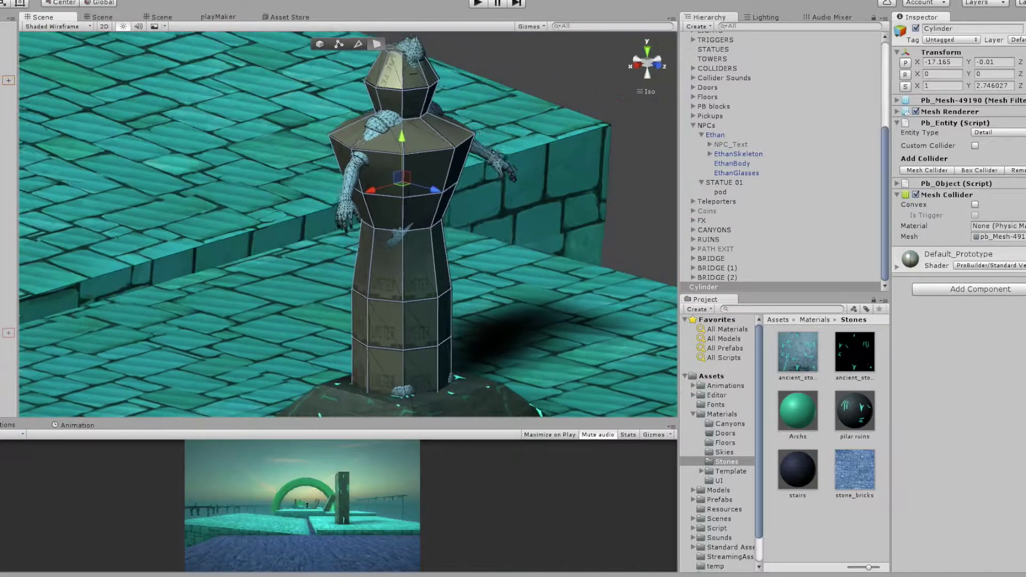
{"action": "mouse_move", "coordinate": [347, 224]}
{"action": "left_mouse_down", "text": "alt"}
{"action": "mouse_move", "coordinate": [299, 203]}
{"action": "mouse_move", "coordinate": [348, 256]}
{"action": "mouse_move", "coordinate": [347, 283]}
{"action": "left_mouse_up", "text": "alt"}
{"action": "scroll", "coordinate": [347, 224], "scroll_direction": "up", "scroll_amount": 2}
{"action": "scroll", "coordinate": [347, 225], "scroll_direction": "up", "scroll_amount": 2}
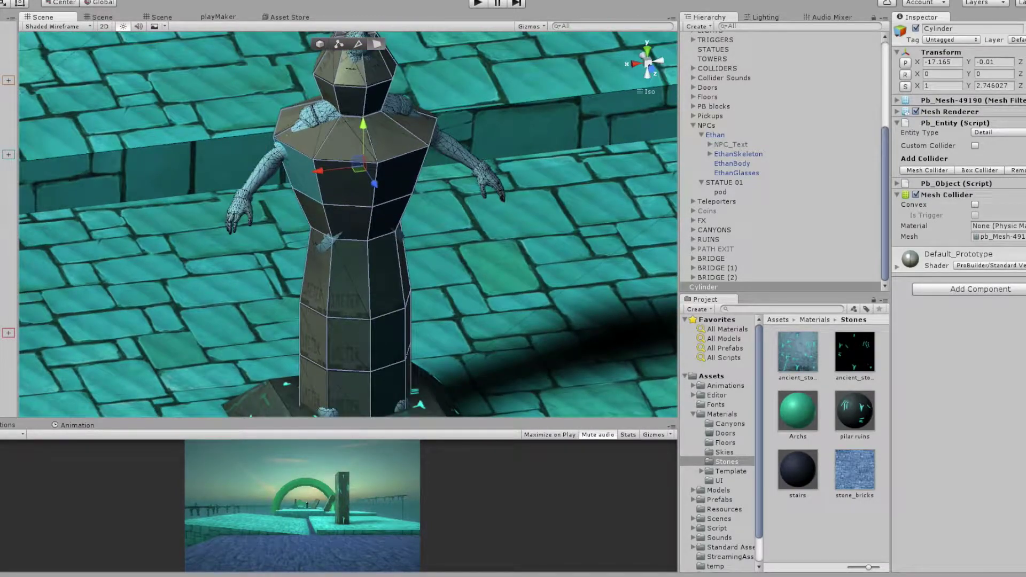
{"action": "key", "text": "ctrl+e"}
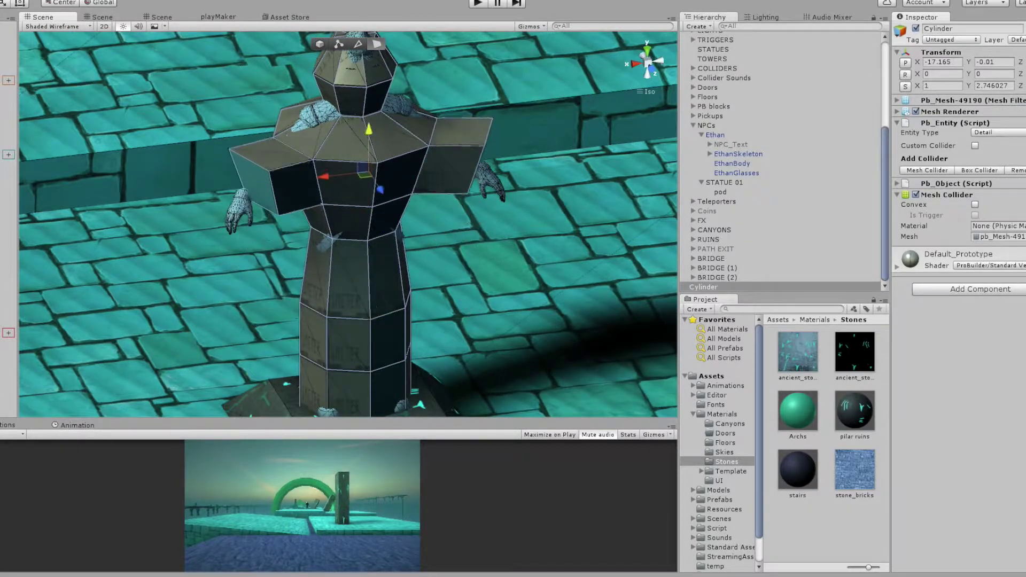
Step: Extrude the arm faces further outward and lower their ends so both arms slope down
{"action": "left_click_drag", "start_coordinate": [348, 225], "coordinate": [417, 227], "text": "alt"}
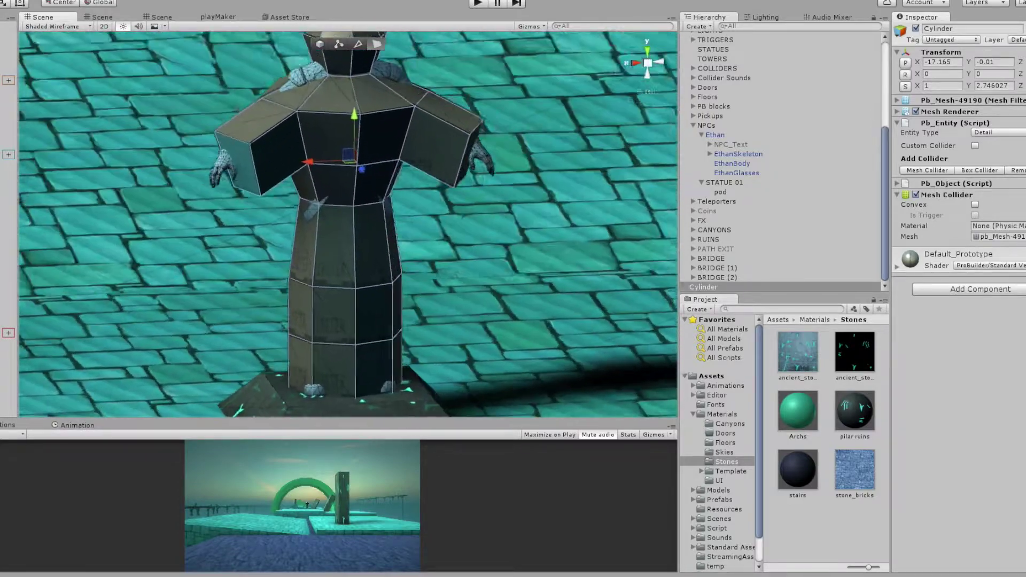
{"action": "mouse_move", "coordinate": [348, 224]}
{"action": "left_mouse_down", "text": "alt"}
{"action": "mouse_move", "coordinate": [315, 272]}
{"action": "mouse_move", "coordinate": [385, 182]}
{"action": "left_mouse_up", "text": "alt"}
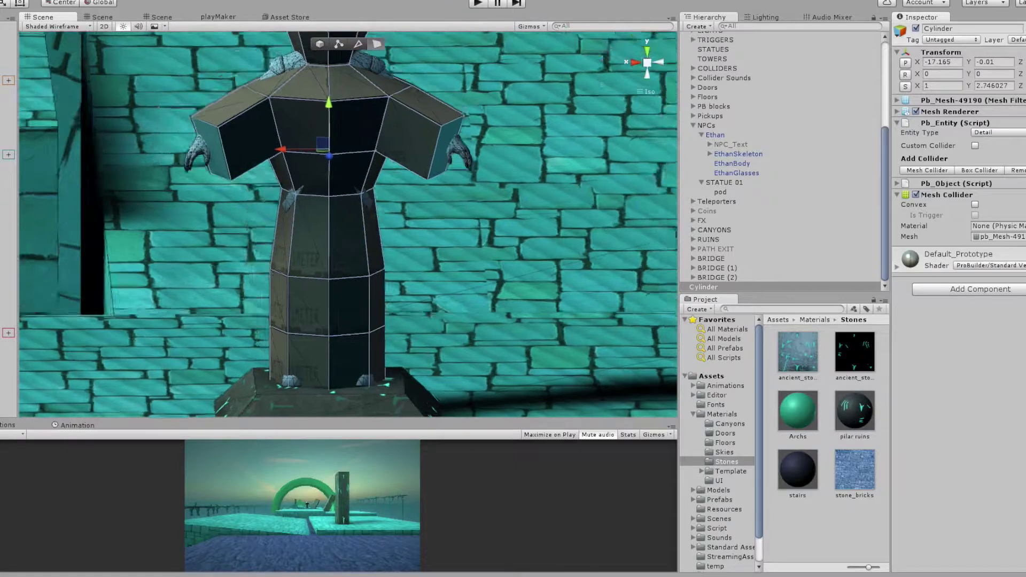
{"action": "left_click_drag", "start_coordinate": [347, 225], "coordinate": [331, 235], "text": "alt"}
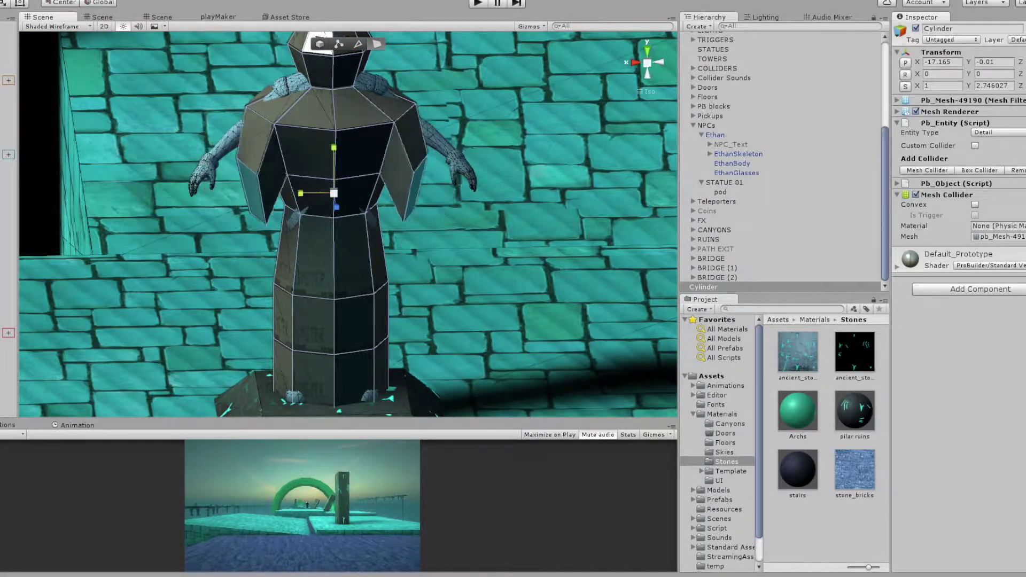
{"action": "mouse_move", "coordinate": [348, 225]}
{"action": "left_mouse_down", "text": "alt"}
{"action": "mouse_move", "coordinate": [385, 203]}
{"action": "mouse_move", "coordinate": [374, 204]}
{"action": "mouse_move", "coordinate": [375, 246]}
{"action": "left_mouse_up", "text": "alt"}
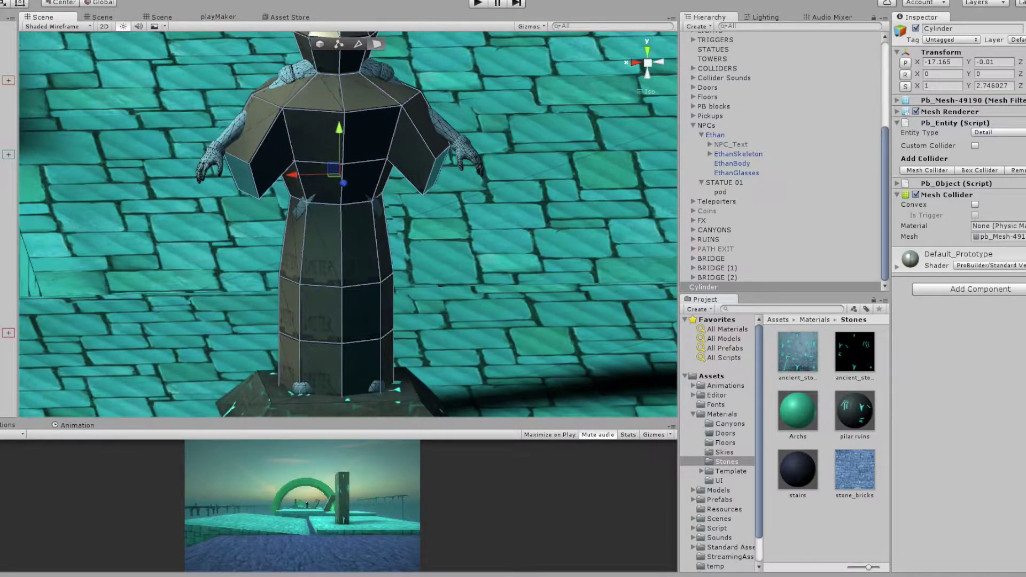
{"action": "key", "text": "ctrl+e"}
{"action": "left_click_drag", "start_coordinate": [341, 155], "coordinate": [341, 192]}
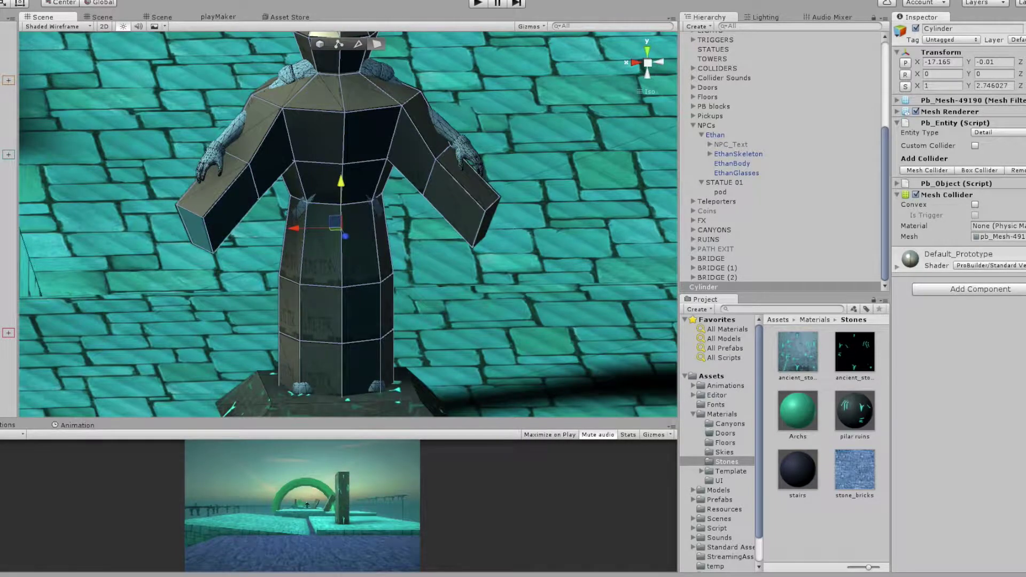
Step: Shorten the left arm and shrink its end face, scaling along the face's plane
{"action": "left_click", "coordinate": [194, 224]}
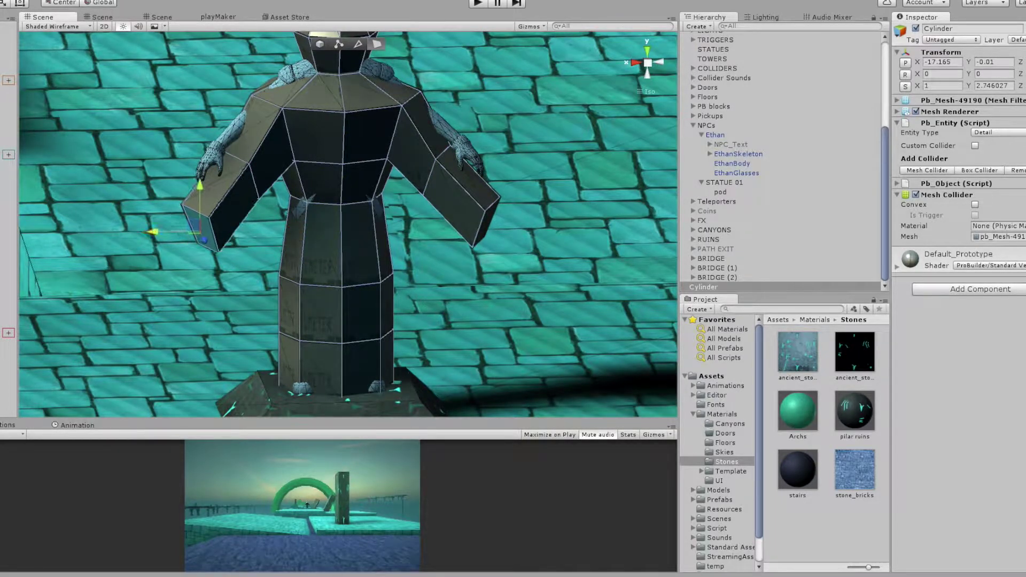
{"action": "left_click_drag", "start_coordinate": [160, 228], "coordinate": [198, 231]}
{"action": "key", "text": "r"}
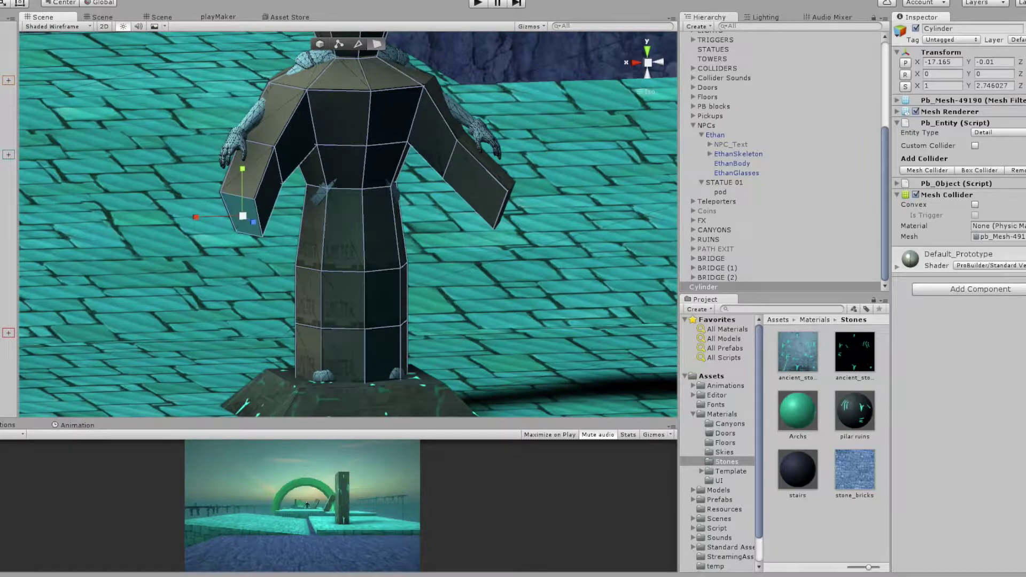
{"action": "key", "text": "p"}
{"action": "key", "text": "p"}
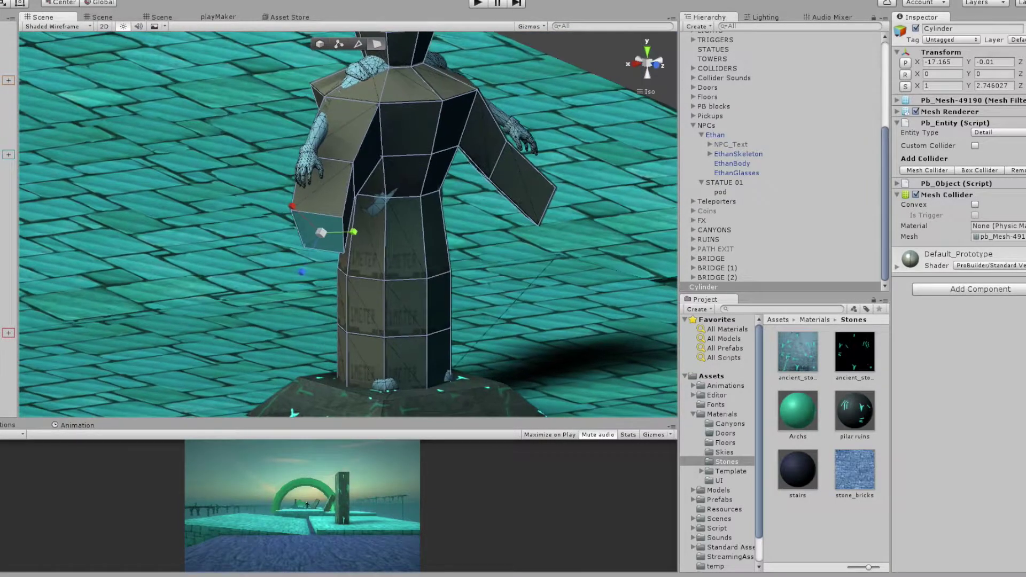
{"action": "left_click_drag", "start_coordinate": [354, 232], "coordinate": [342, 233]}
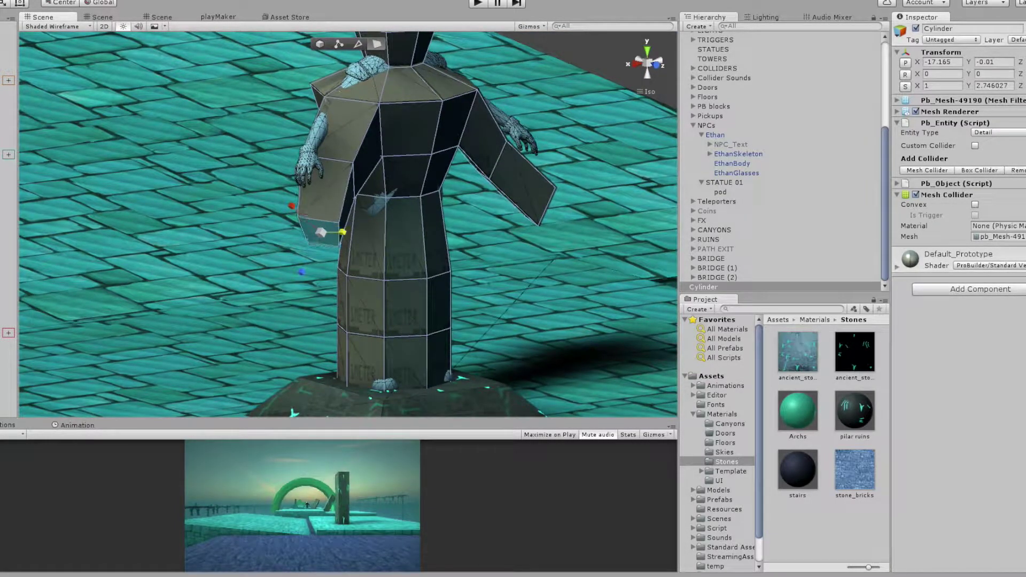
{"action": "middle_click_drag", "start_coordinate": [342, 233], "coordinate": [287, 278]}
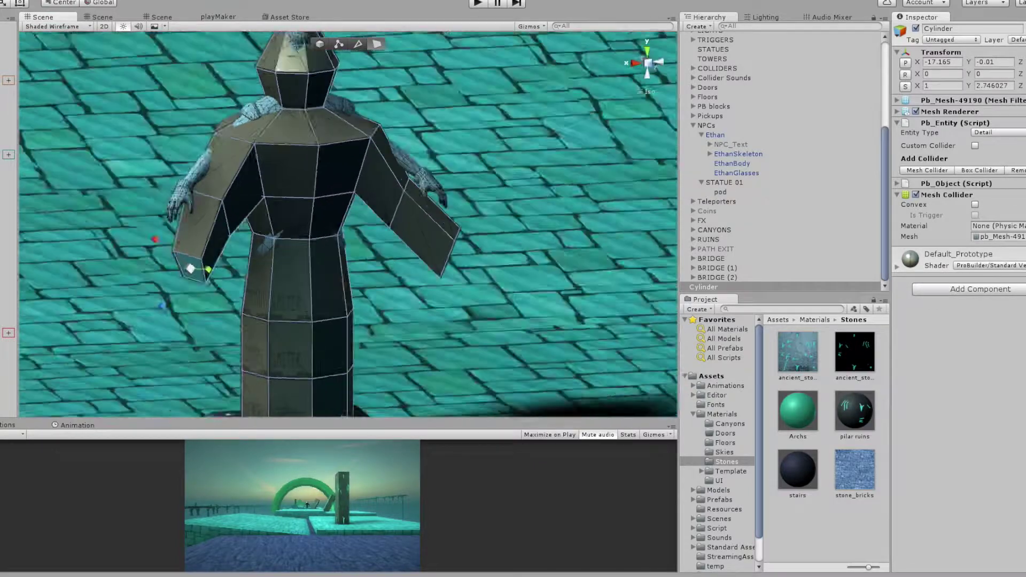
{"action": "left_click_drag", "start_coordinate": [287, 277], "coordinate": [374, 240], "text": "alt"}
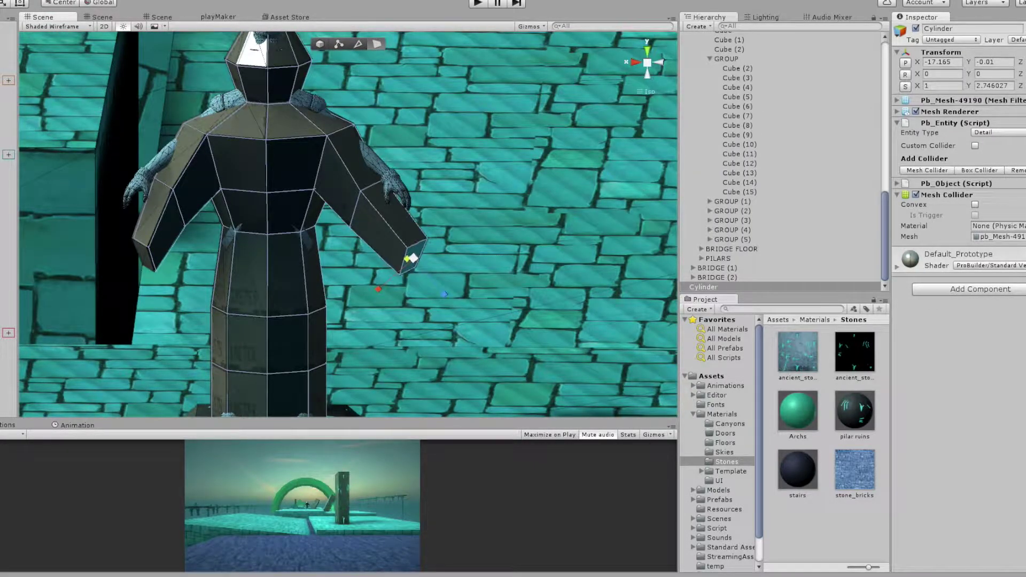
{"action": "mouse_move", "coordinate": [442, 293]}
{"action": "left_mouse_down", "text": "alt"}
{"action": "mouse_move", "coordinate": [406, 288]}
{"action": "mouse_move", "coordinate": [363, 322]}
{"action": "mouse_move", "coordinate": [467, 296]}
{"action": "left_mouse_up", "text": "alt"}
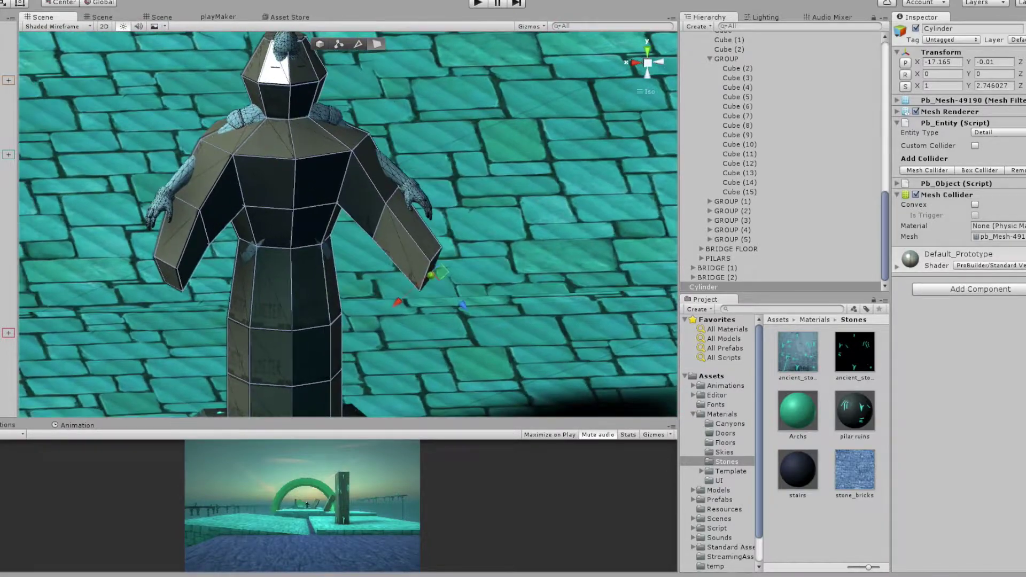
Step: Move the NPC_Text panel to the statue's chest, then deactivate NPC_Text (1)
{"action": "left_click_drag", "start_coordinate": [466, 295], "coordinate": [422, 110], "text": "alt"}
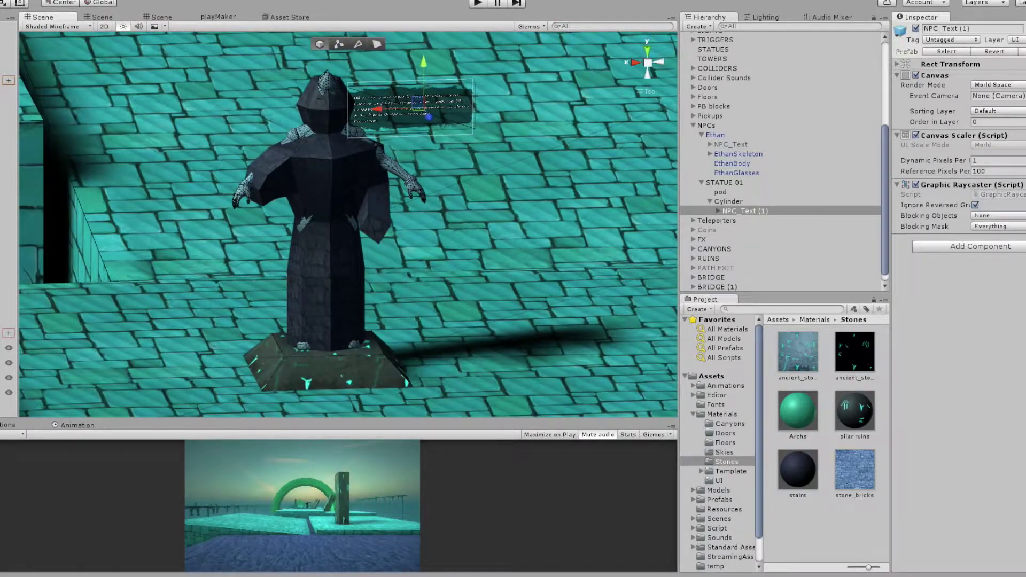
{"action": "mouse_move", "coordinate": [422, 110]}
{"action": "left_mouse_down"}
{"action": "mouse_move", "coordinate": [377, 257]}
{"action": "mouse_move", "coordinate": [342, 251]}
{"action": "mouse_move", "coordinate": [374, 214]}
{"action": "mouse_move", "coordinate": [320, 198]}
{"action": "mouse_move", "coordinate": [332, 225]}
{"action": "left_mouse_up"}
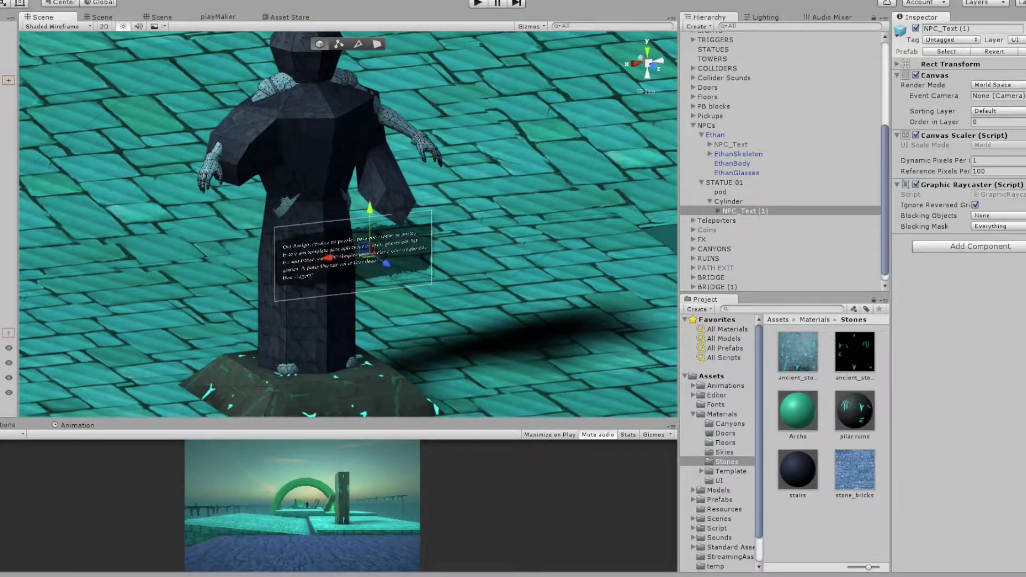
{"action": "left_click", "coordinate": [729, 202]}
{"action": "left_click", "coordinate": [745, 211]}
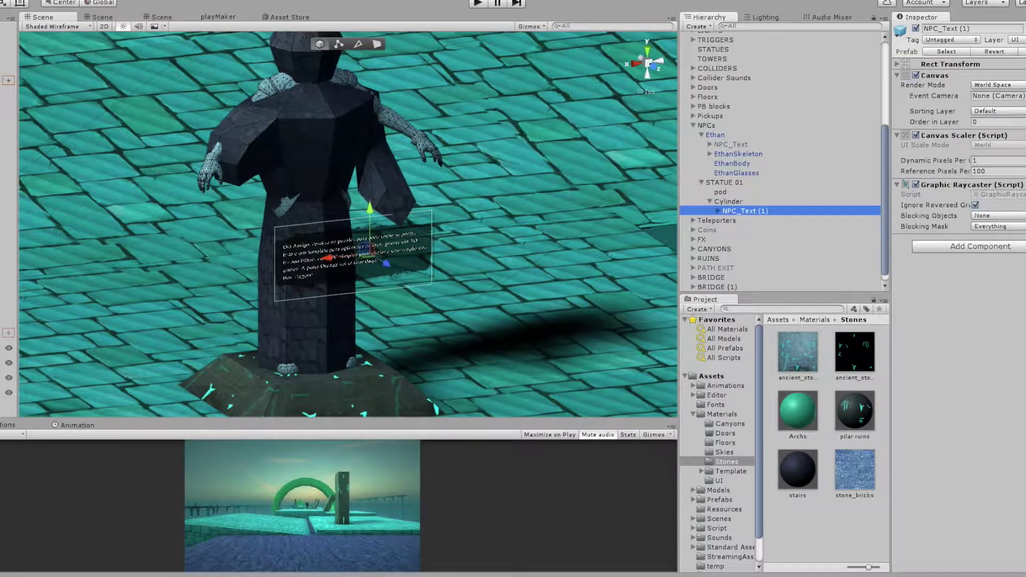
{"action": "left_click", "coordinate": [916, 28]}
Step: Deactivate the Ethan character and frame the view on STATUE 01
{"action": "left_click_drag", "start_coordinate": [342, 225], "coordinate": [356, 230], "text": "alt"}
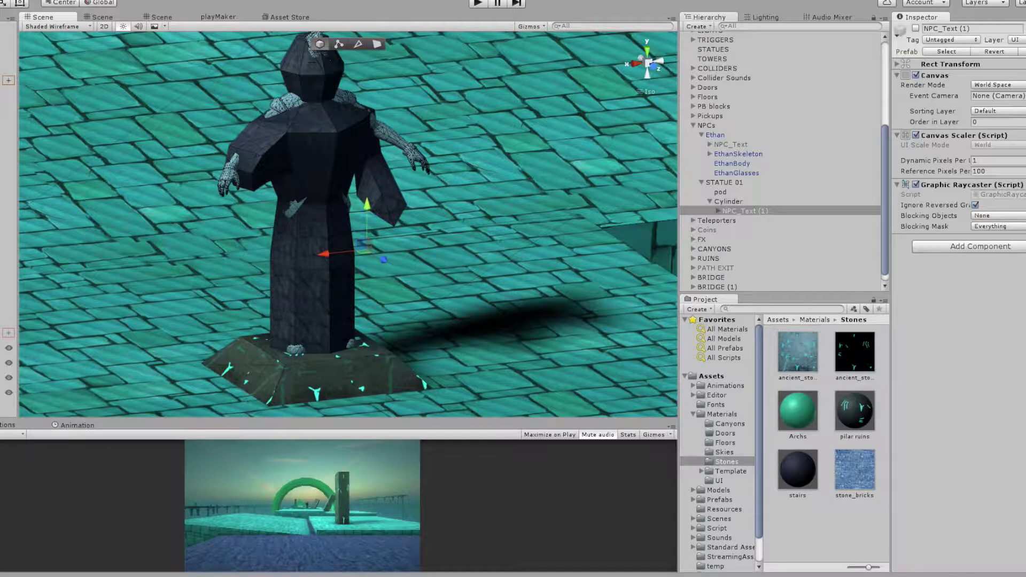
{"action": "key", "text": "F2"}
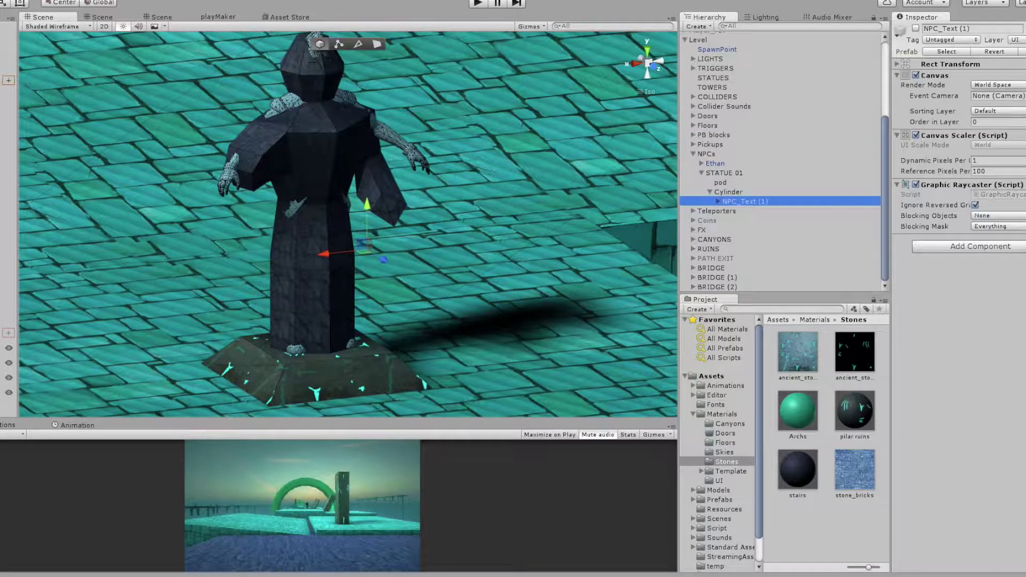
{"action": "left_click", "coordinate": [715, 164]}
{"action": "left_click", "coordinate": [915, 28]}
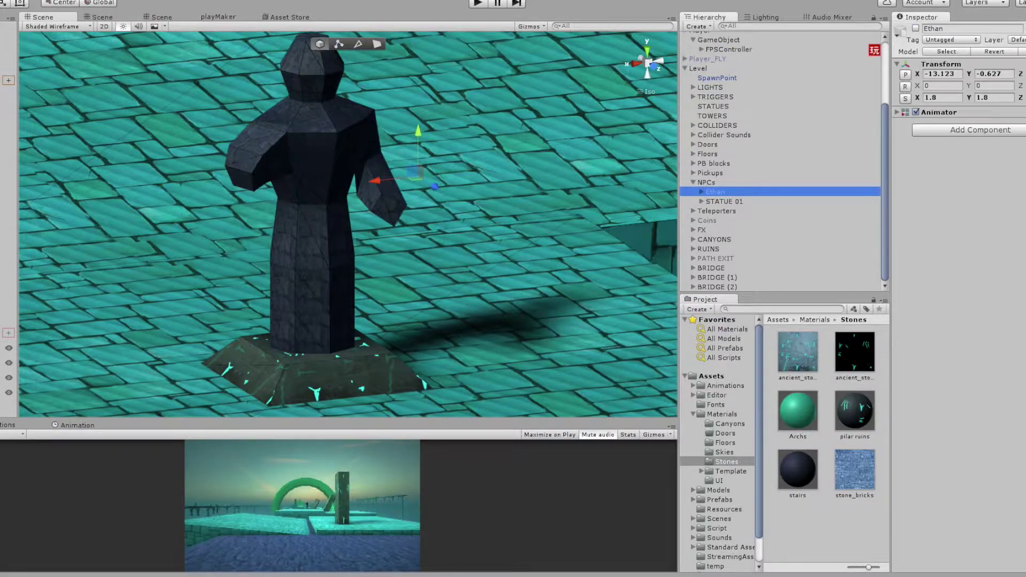
{"action": "double_click", "coordinate": [725, 201]}
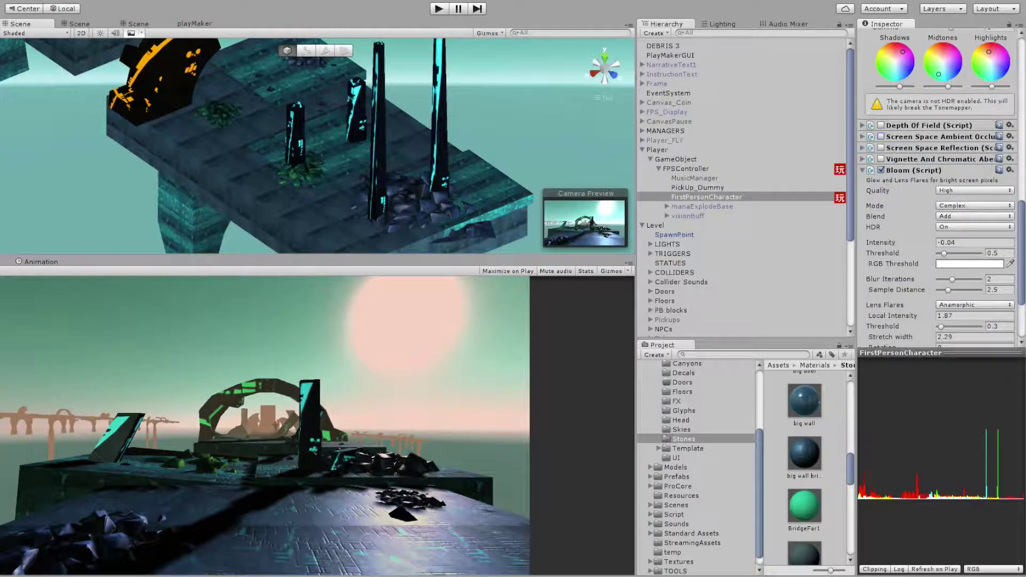
Step: Set FirstPersonCharacter's Bloom Intensity to 0.58 and Threshold to 0.96
{"action": "mouse_move", "coordinate": [881, 242]}
{"action": "left_mouse_down"}
{"action": "mouse_move", "coordinate": [931, 242]}
{"action": "mouse_move", "coordinate": [892, 253]}
{"action": "mouse_move", "coordinate": [909, 253]}
{"action": "left_mouse_up"}
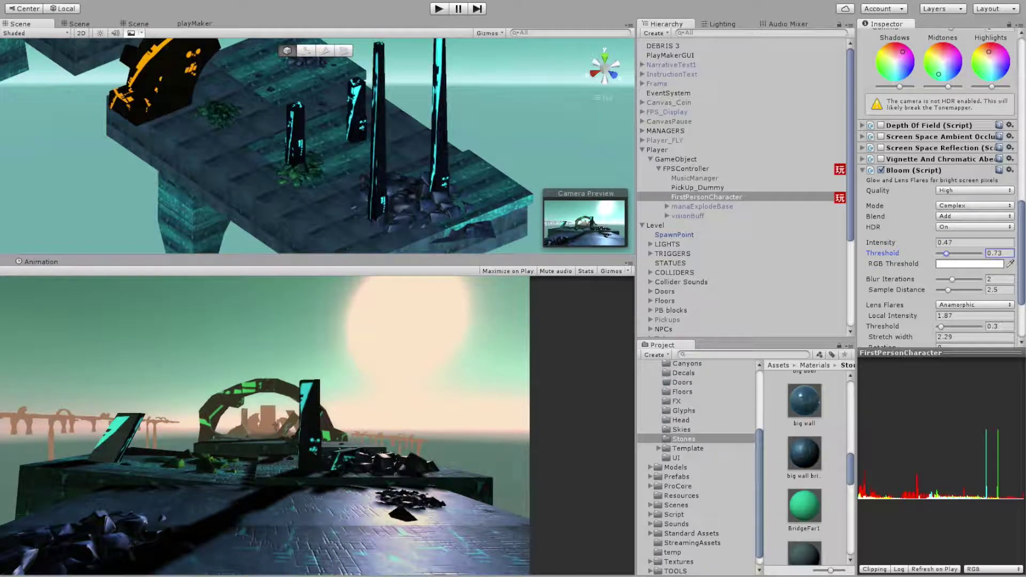
{"action": "left_click_drag", "start_coordinate": [909, 253], "coordinate": [917, 252]}
{"action": "left_click_drag", "start_coordinate": [881, 242], "coordinate": [904, 242]}
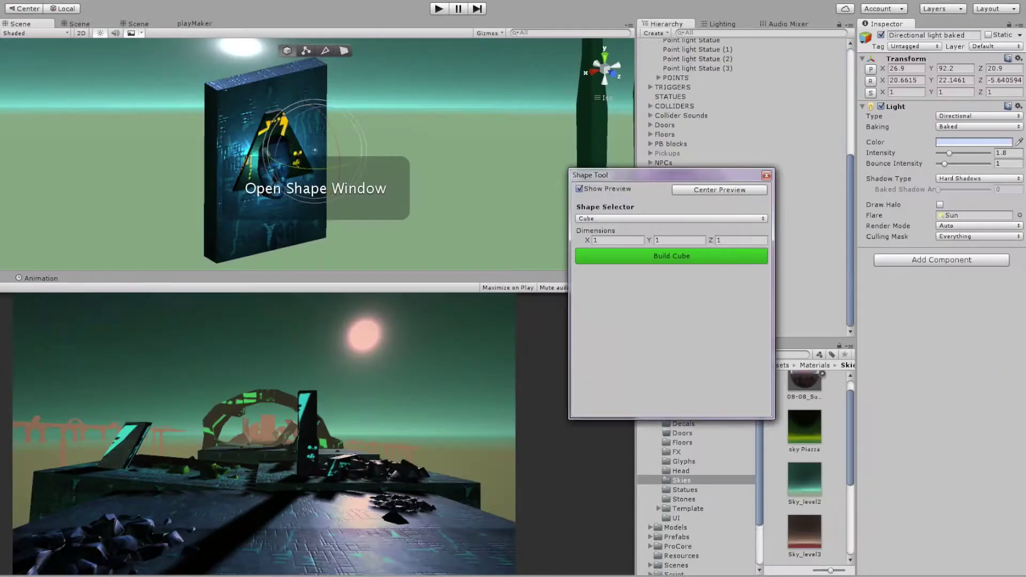
Step: Build a ProBuilder icosahedron with radius 10
{"action": "left_click", "coordinate": [672, 218]}
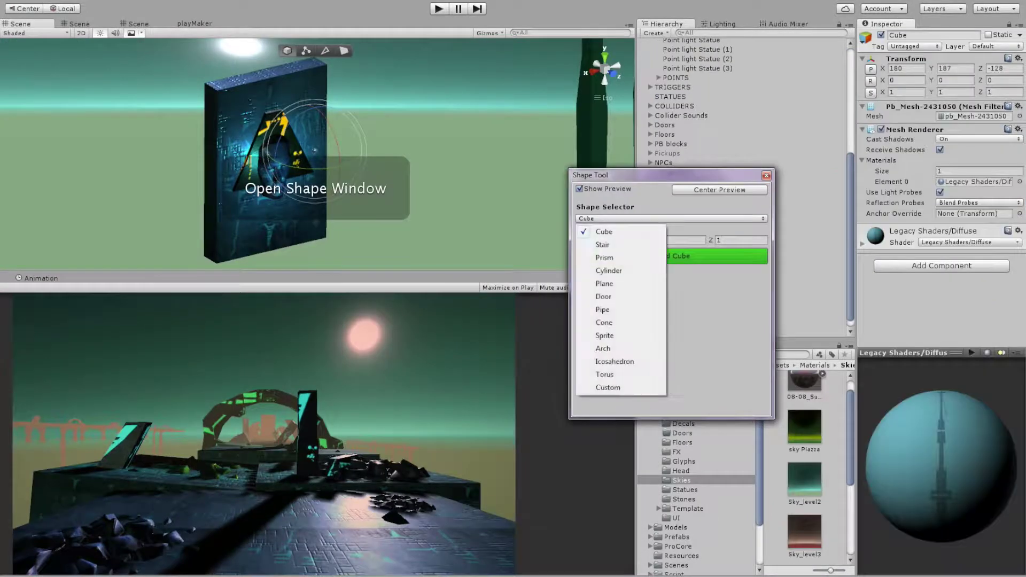
{"action": "left_click", "coordinate": [599, 415]}
{"action": "left_click_drag", "start_coordinate": [673, 231], "coordinate": [733, 231]}
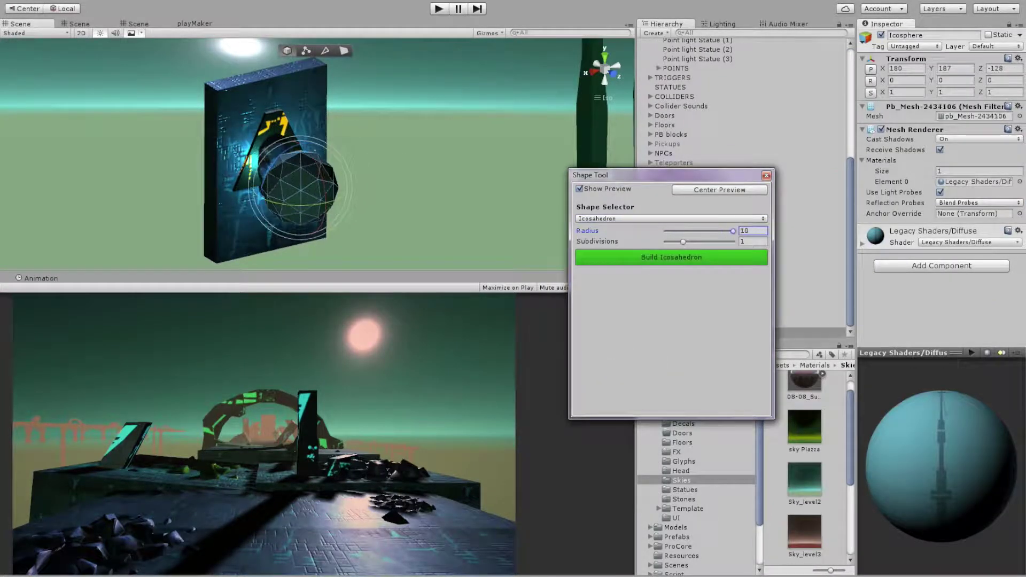
{"action": "left_click", "coordinate": [671, 257]}
{"action": "left_click", "coordinate": [767, 175]}
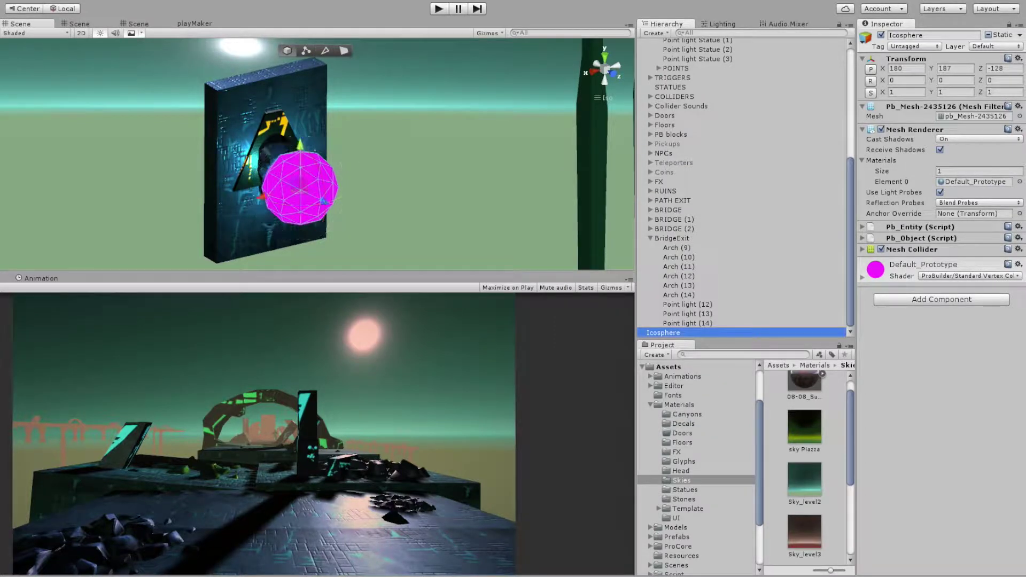
Step: Position the first icosphere in the sky, then delete it
{"action": "left_click_drag", "start_coordinate": [301, 187], "coordinate": [126, 230]}
{"action": "scroll", "coordinate": [317, 154], "scroll_direction": "down", "scroll_amount": 5}
{"action": "mouse_move", "coordinate": [268, 149]}
{"action": "left_mouse_down"}
{"action": "mouse_move", "coordinate": [269, 108]}
{"action": "mouse_move", "coordinate": [321, 107]}
{"action": "mouse_move", "coordinate": [251, 149]}
{"action": "left_mouse_up"}
{"action": "key", "text": "r"}
{"action": "key", "text": "w"}
{"action": "mouse_move", "coordinate": [268, 107]}
{"action": "left_mouse_down"}
{"action": "mouse_move", "coordinate": [268, 235]}
{"action": "mouse_move", "coordinate": [432, 257]}
{"action": "left_mouse_up"}
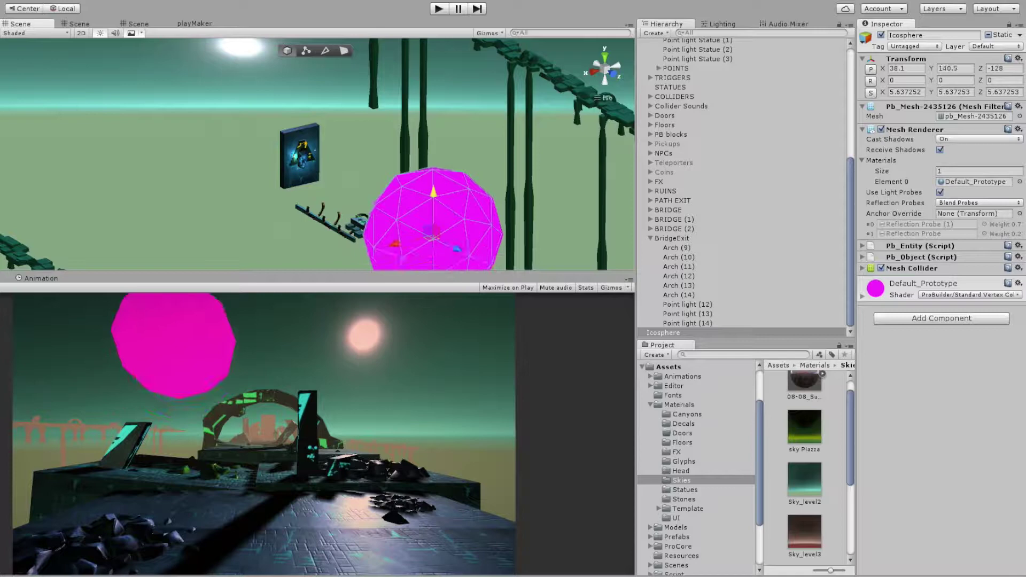
{"action": "left_click_drag", "start_coordinate": [432, 257], "coordinate": [412, 246]}
{"action": "key", "text": "f"}
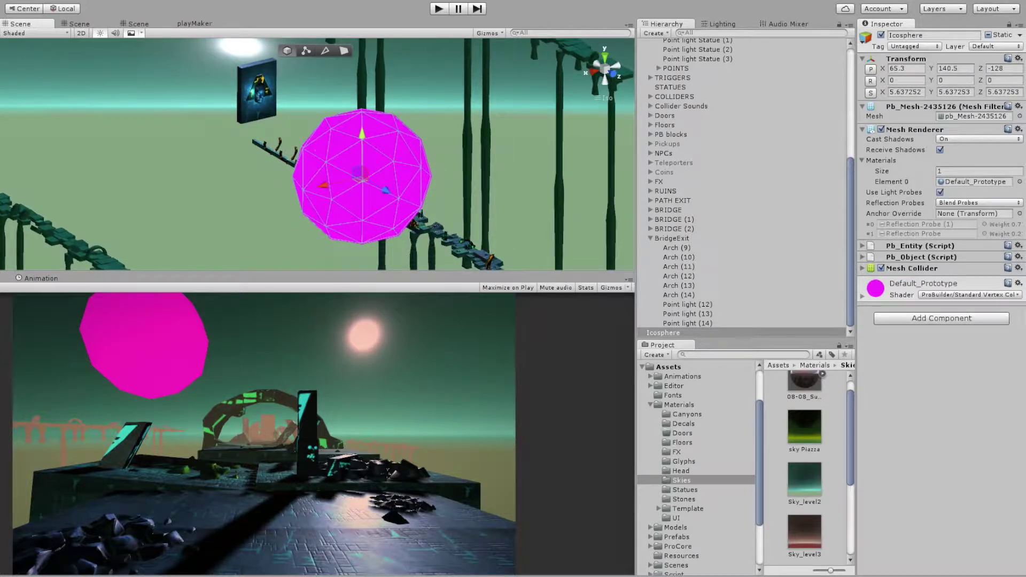
{"action": "key", "text": "Delete"}
Step: Rebuild the icosphere with 3 subdivisions and move it up into the sky
{"action": "key", "text": "ctrl+shift+k"}
{"action": "left_click", "coordinate": [671, 218]}
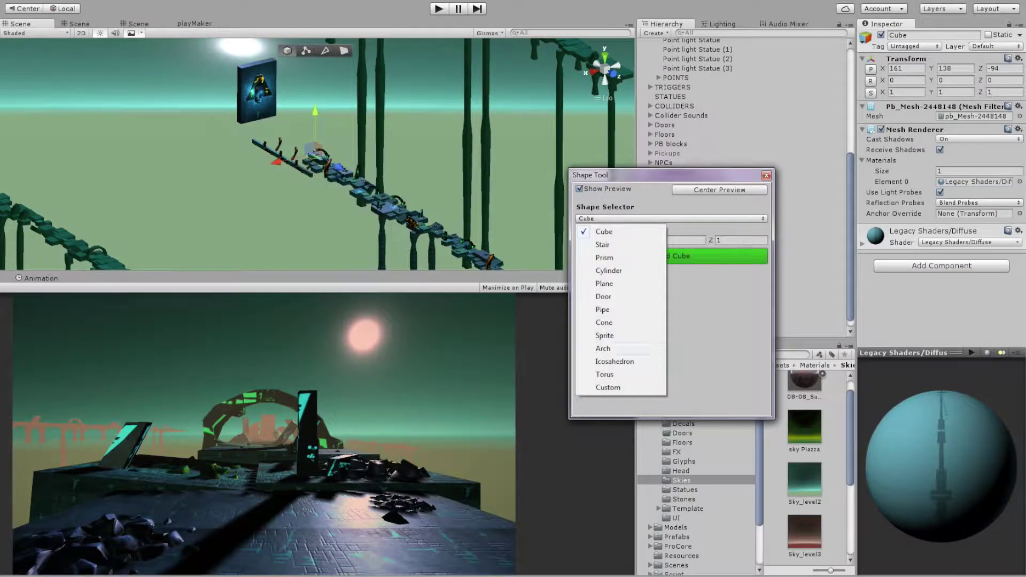
{"action": "left_click", "coordinate": [615, 362]}
{"action": "left_click_drag", "start_coordinate": [683, 242], "coordinate": [717, 241]}
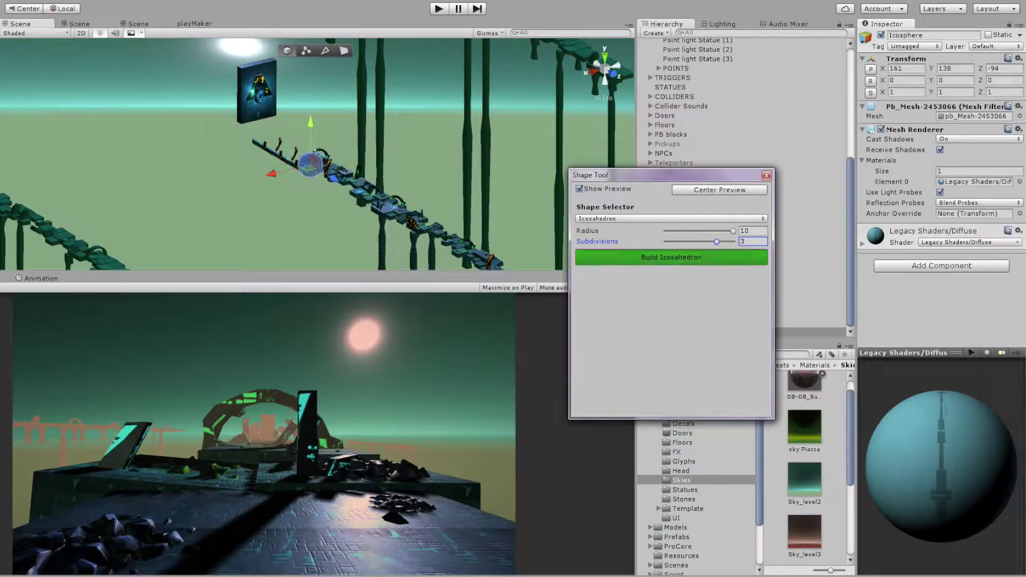
{"action": "left_click", "coordinate": [672, 257]}
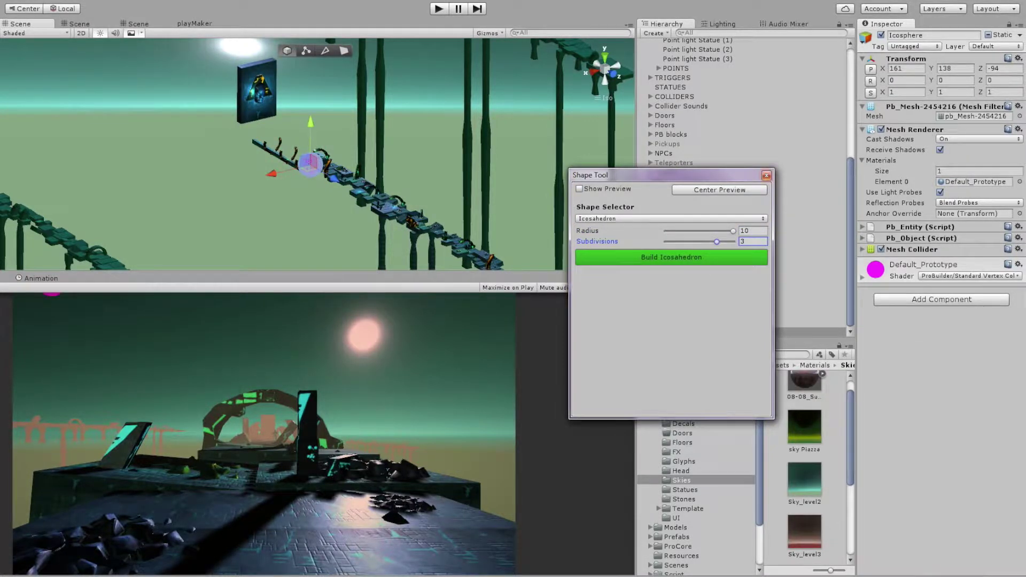
{"action": "left_click_drag", "start_coordinate": [668, 175], "coordinate": [508, 201]}
{"action": "left_click", "coordinate": [606, 201]}
{"action": "mouse_move", "coordinate": [310, 163]}
{"action": "left_mouse_down"}
{"action": "mouse_move", "coordinate": [239, 182]}
{"action": "mouse_move", "coordinate": [251, 171]}
{"action": "mouse_move", "coordinate": [368, 236]}
{"action": "mouse_move", "coordinate": [411, 219]}
{"action": "left_mouse_up"}
{"action": "key", "text": "w"}
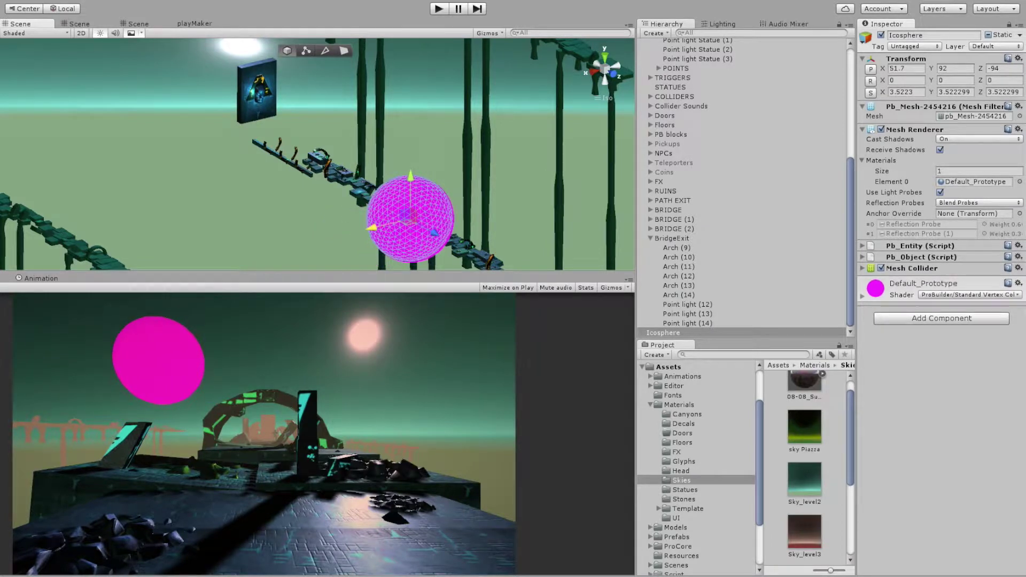
{"action": "left_click", "coordinate": [677, 453]}
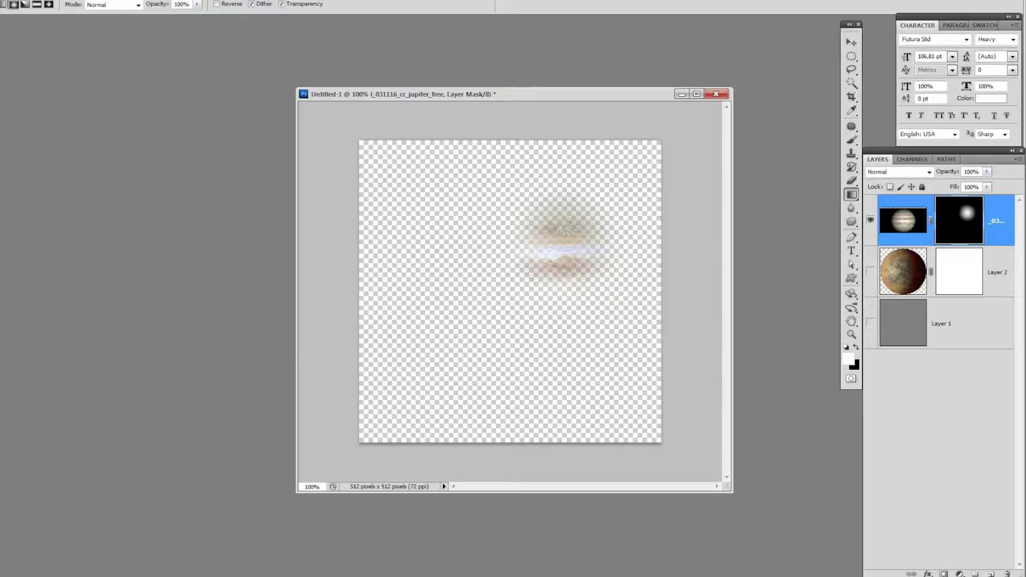
Step: Paint a wide radial gradient into the Jupiter layer mask so its edges fade
{"action": "left_click_drag", "start_coordinate": [507, 293], "coordinate": [583, 247]}
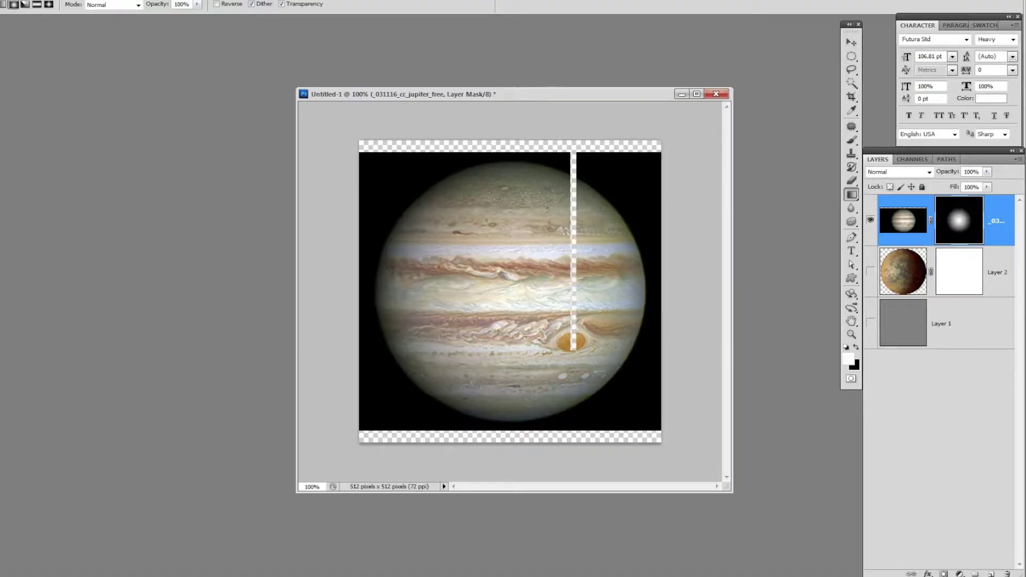
{"action": "key", "text": "ctrl+z"}
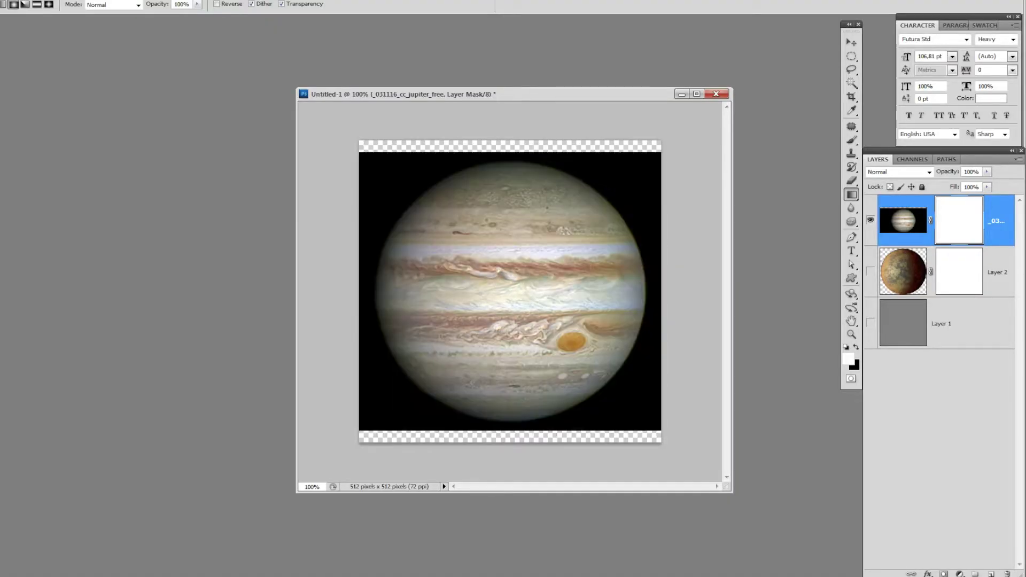
{"action": "left_click_drag", "start_coordinate": [514, 288], "coordinate": [662, 153]}
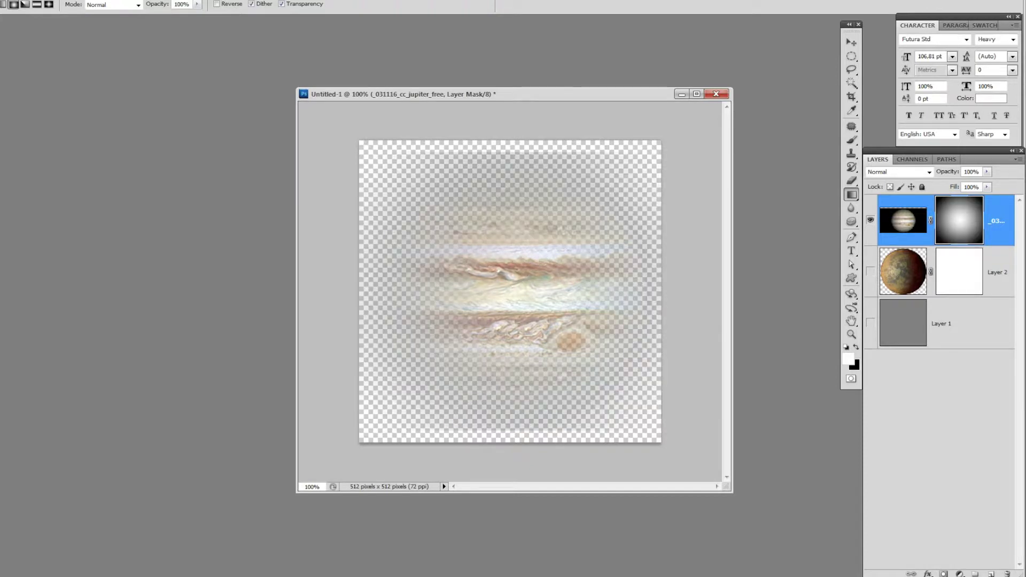
{"action": "key", "text": "ctrl+t"}
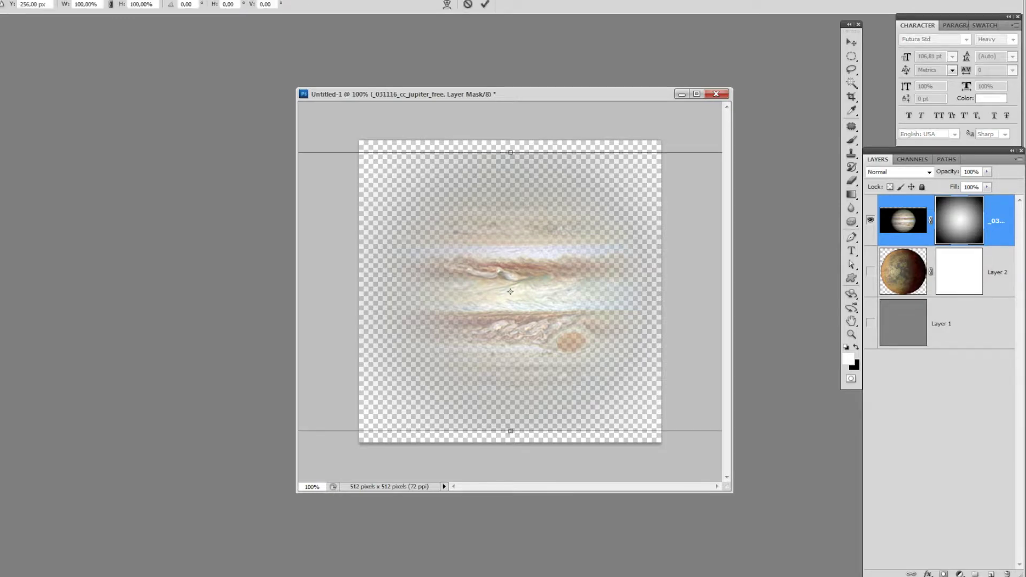
{"action": "key", "text": "ctrl+minus"}
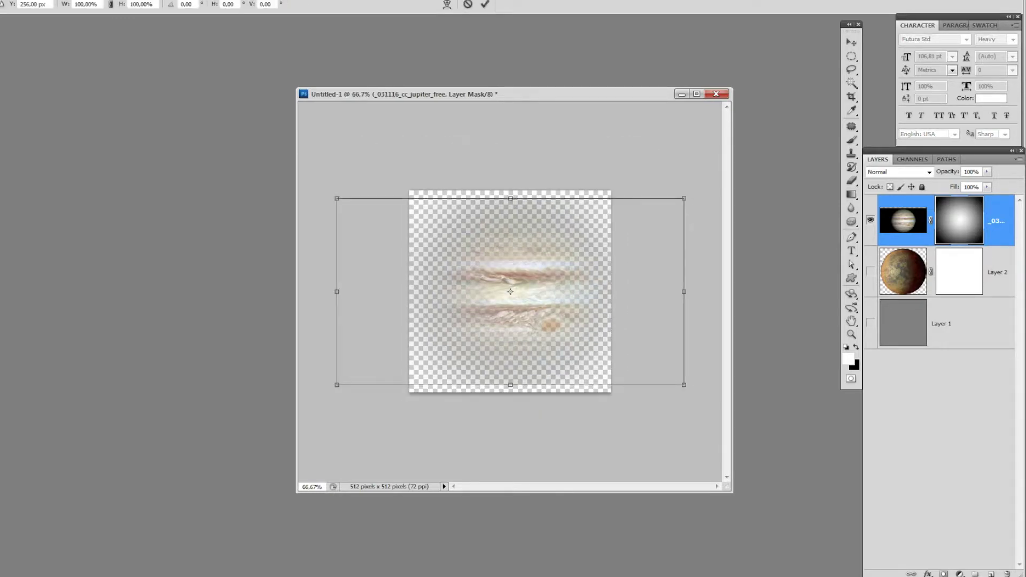
{"action": "key", "text": "Return"}
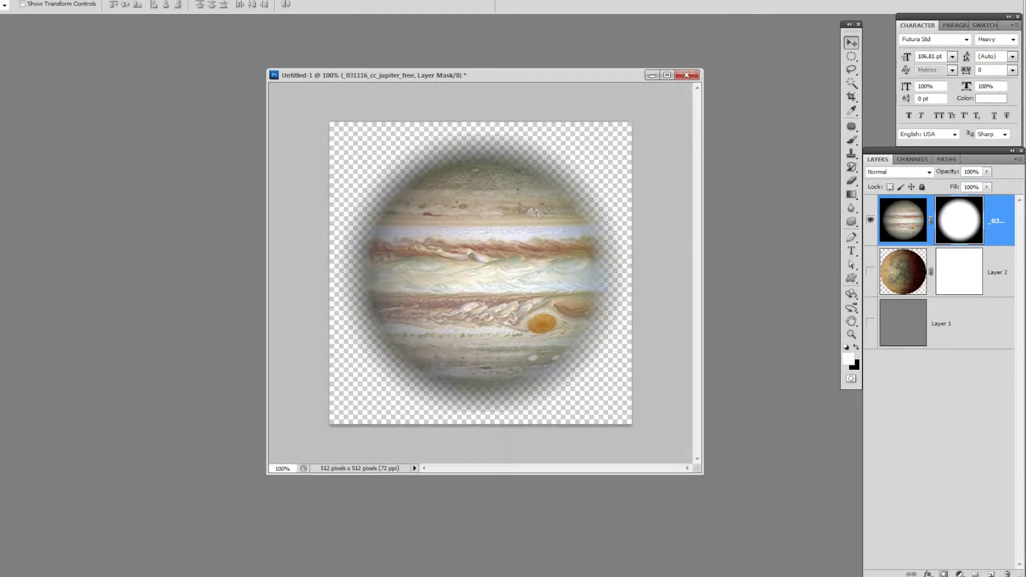
Step: Toggle Jupiter's mask, duplicate the layer, hide the top copy and select the lower one
{"action": "right_click", "coordinate": [960, 230]}
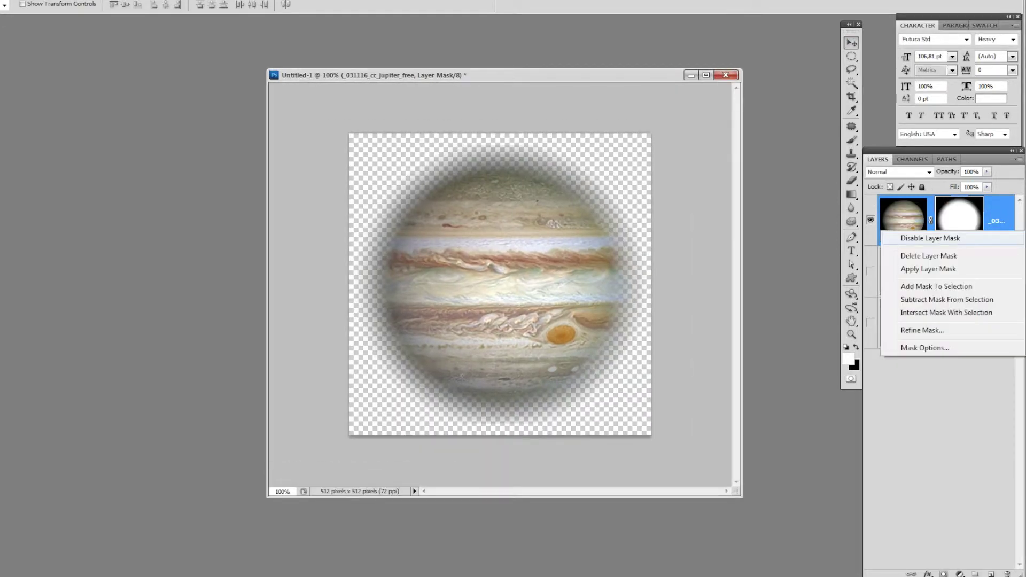
{"action": "left_click", "coordinate": [930, 238]}
{"action": "left_click", "coordinate": [960, 220], "text": "shift"}
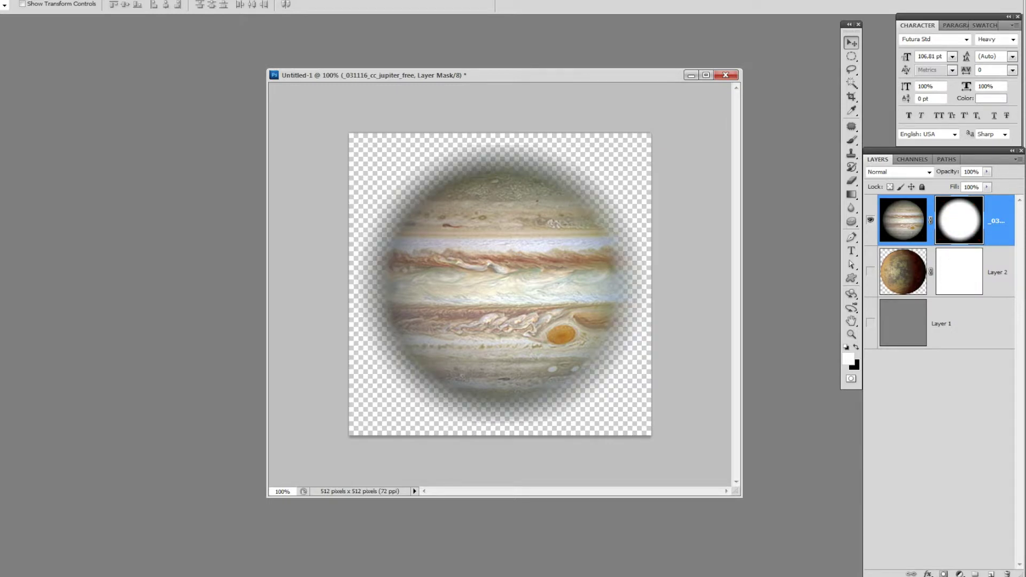
{"action": "left_click", "coordinate": [904, 220]}
{"action": "key", "text": "ctrl+j"}
{"action": "left_click", "coordinate": [871, 219]}
{"action": "left_click", "coordinate": [995, 272]}
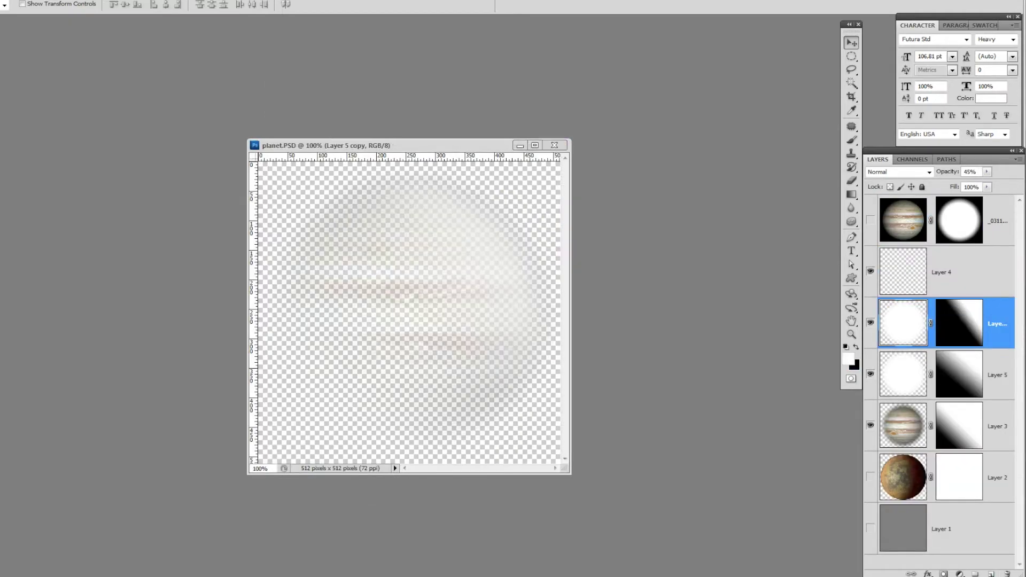